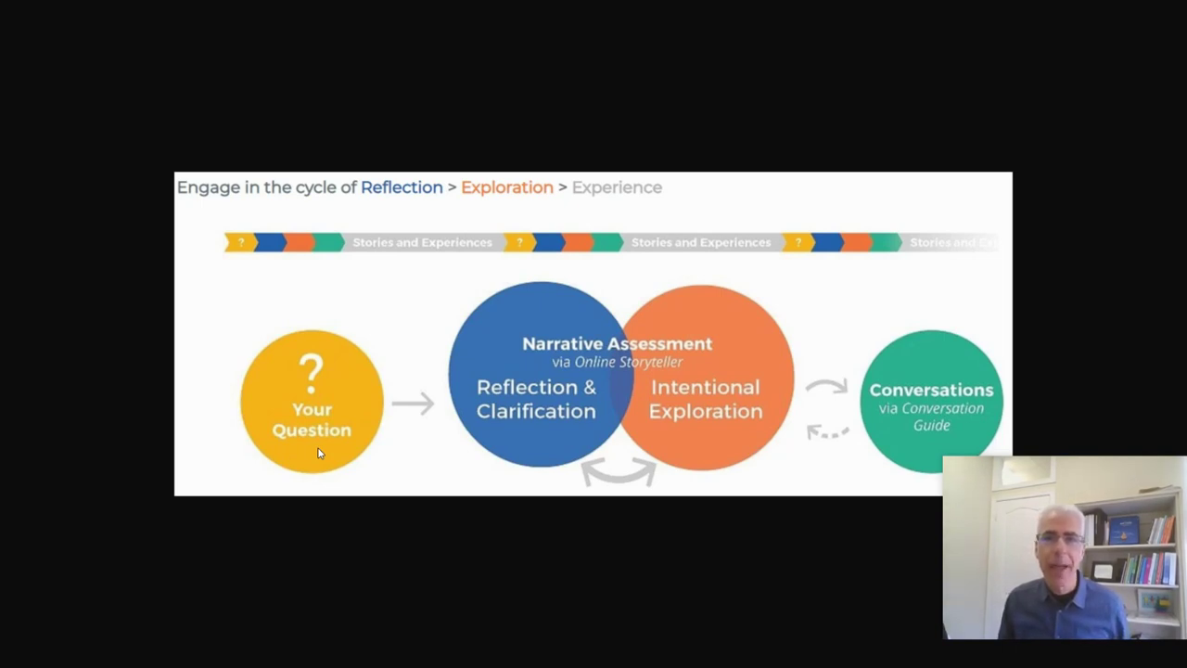
- Advance the presentation past the framework slides to the Storyteller login page
key("Right")
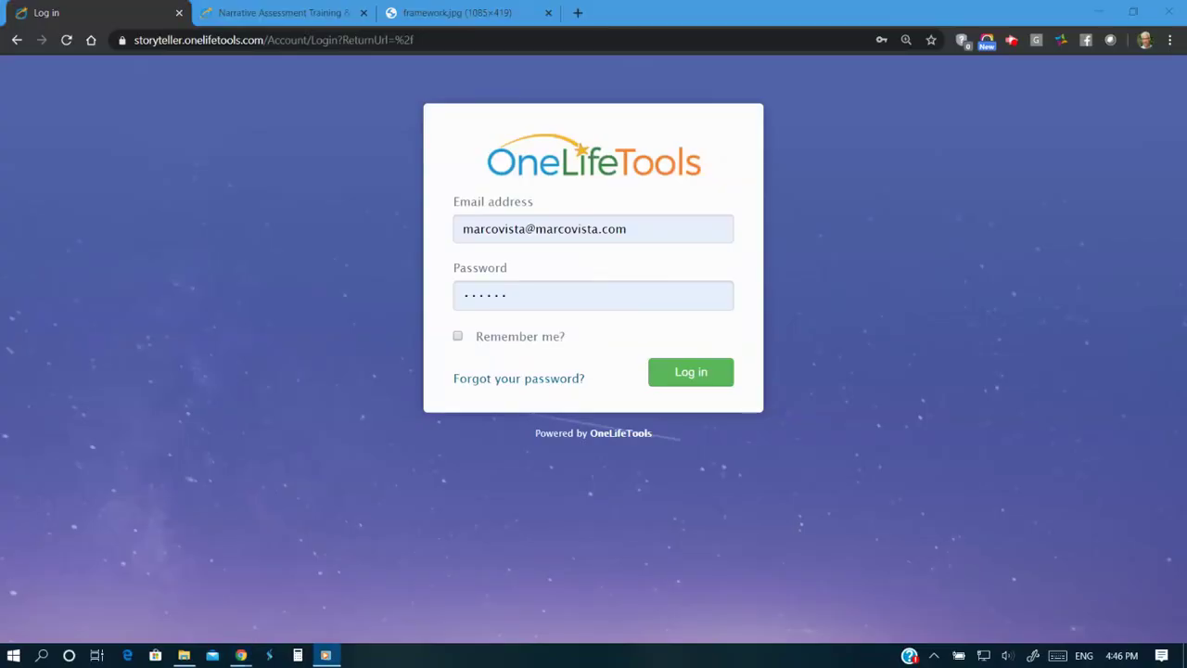
- Log in, then open and dismiss the help (?) welcome guide to land on the Dashboard
left_click(691, 372)
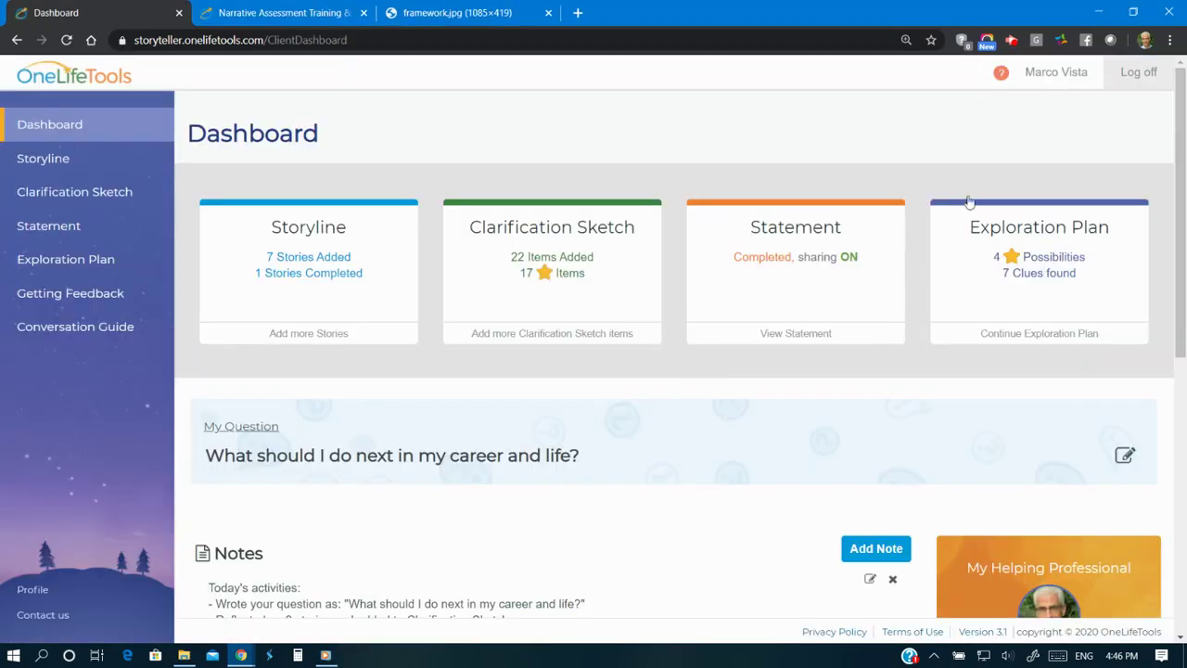
left_click(1001, 74)
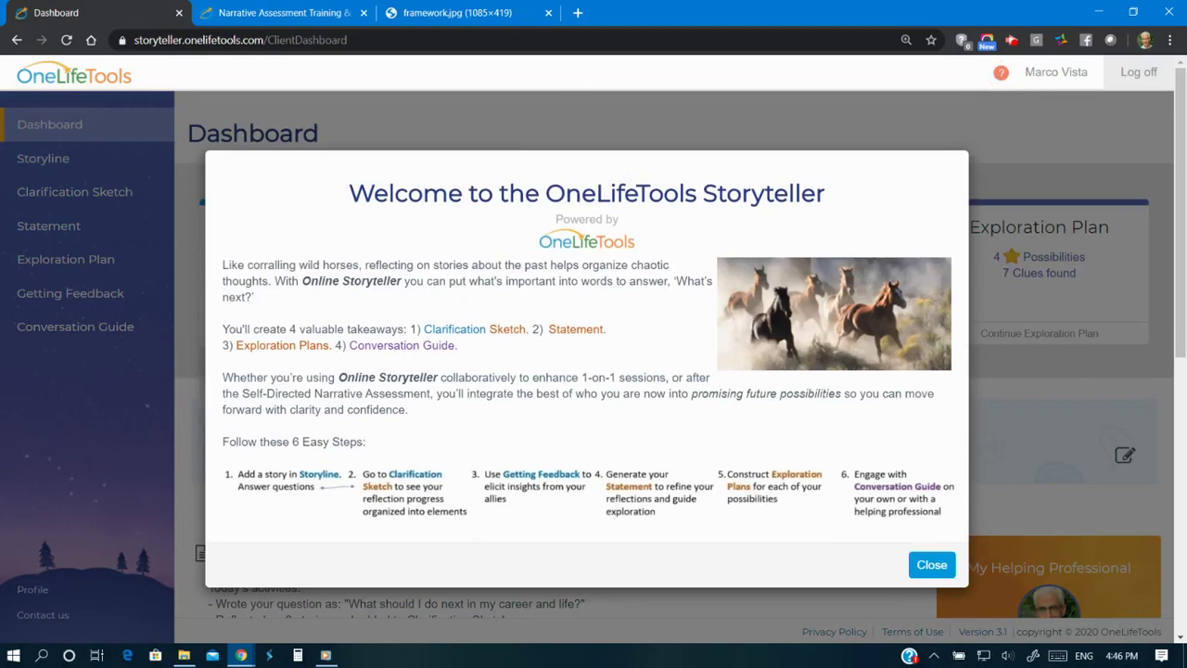
left_click(938, 571)
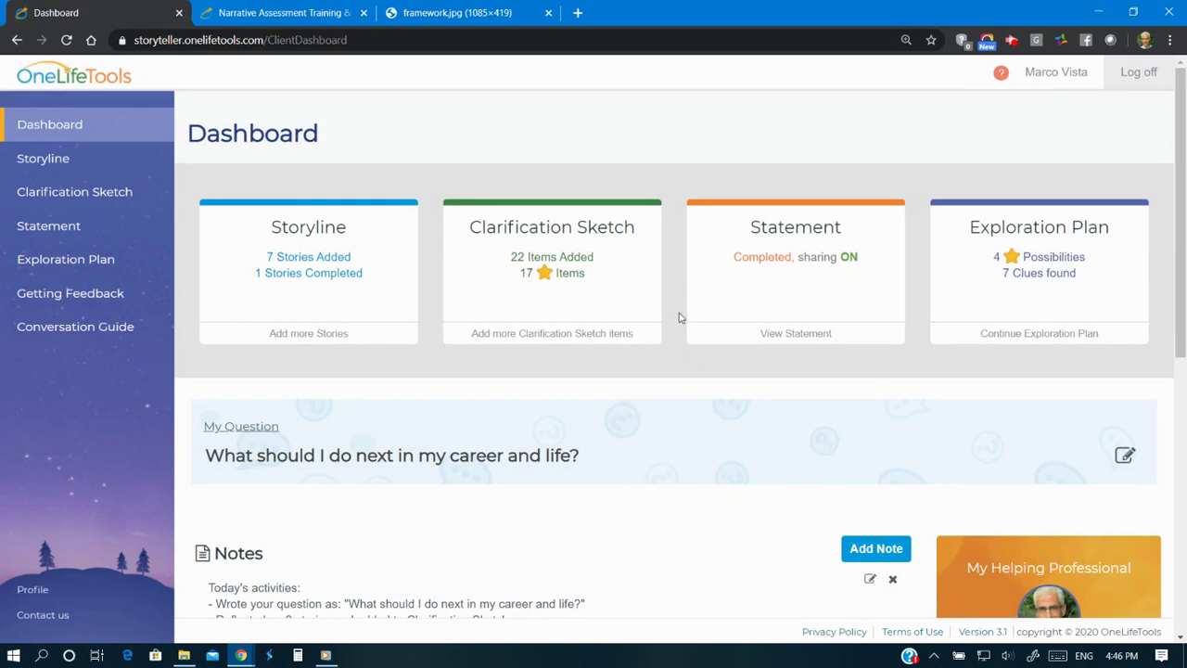
- On onelifetools.com, open the Online Storyteller product page, scroll through it, then switch tabs back
left_click(272, 13)
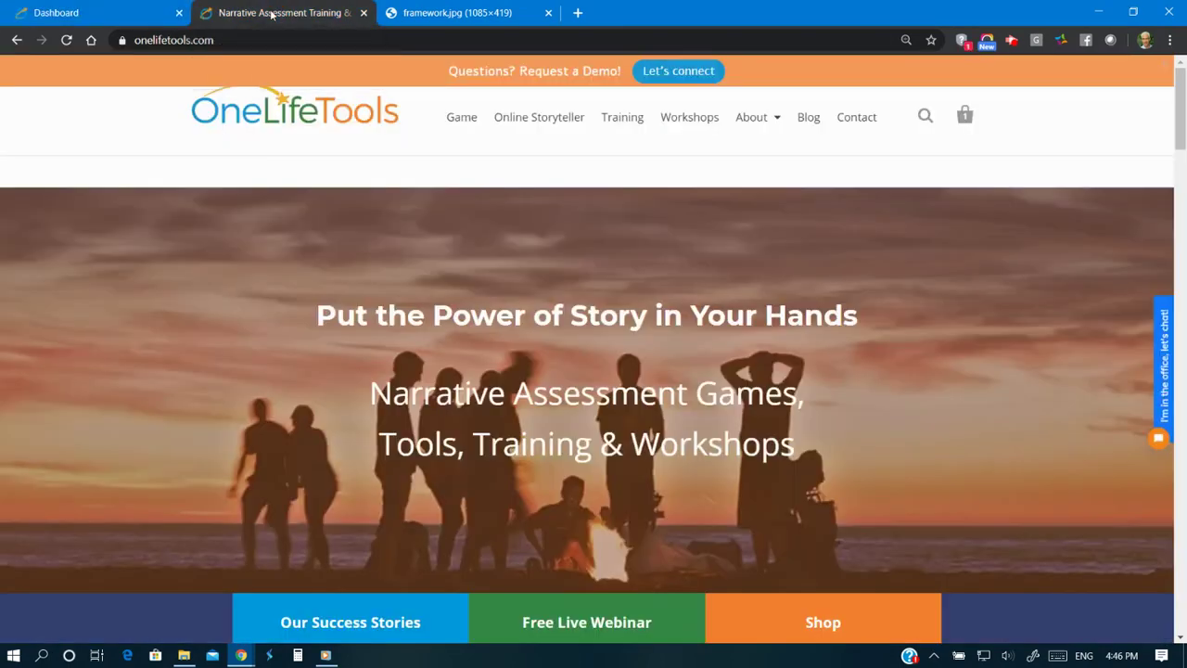
mouse_move(522, 122)
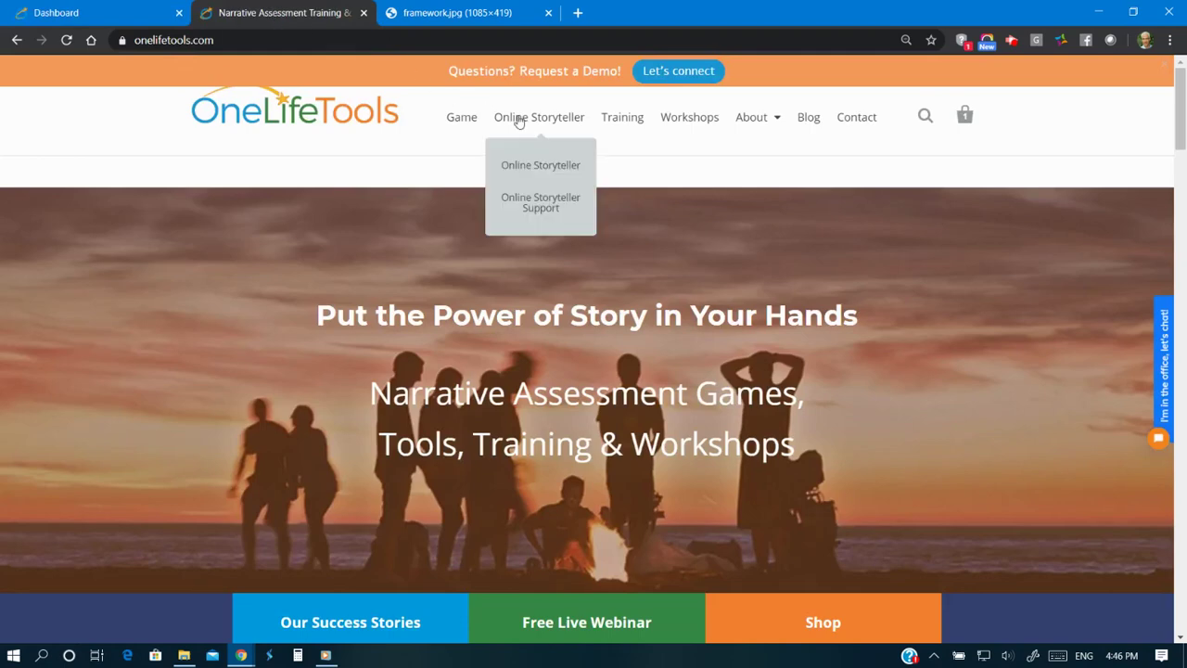
left_click(531, 171)
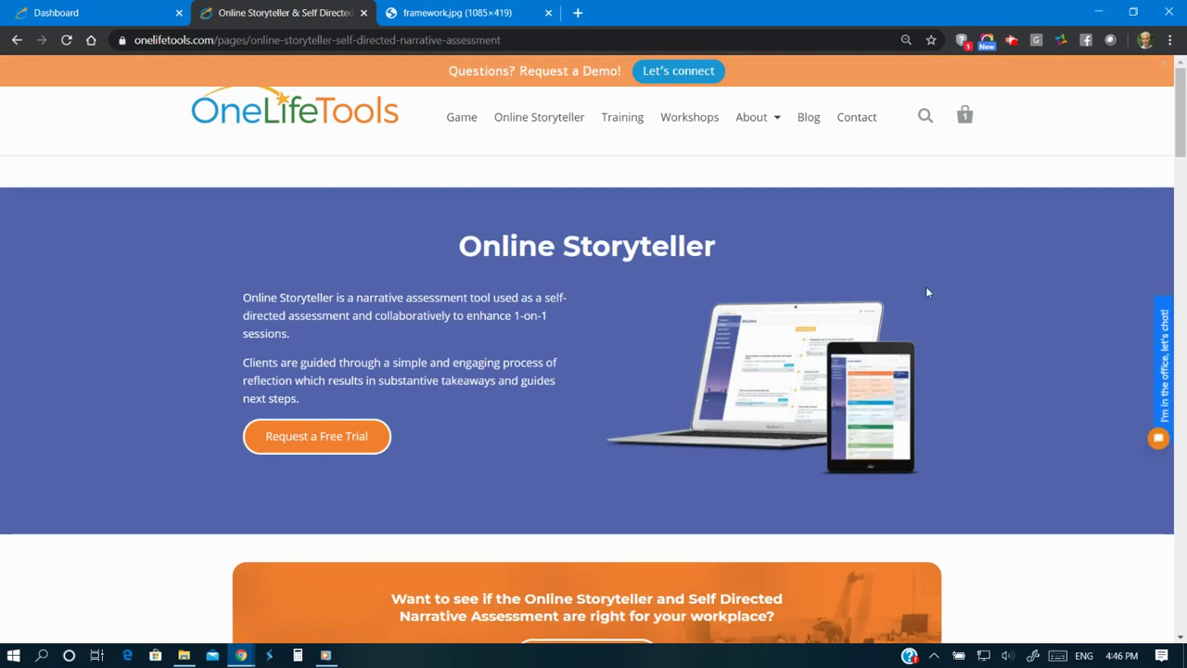
left_click_drag(1182, 128, 1182, 131)
scroll(1182, 130, "down", 5)
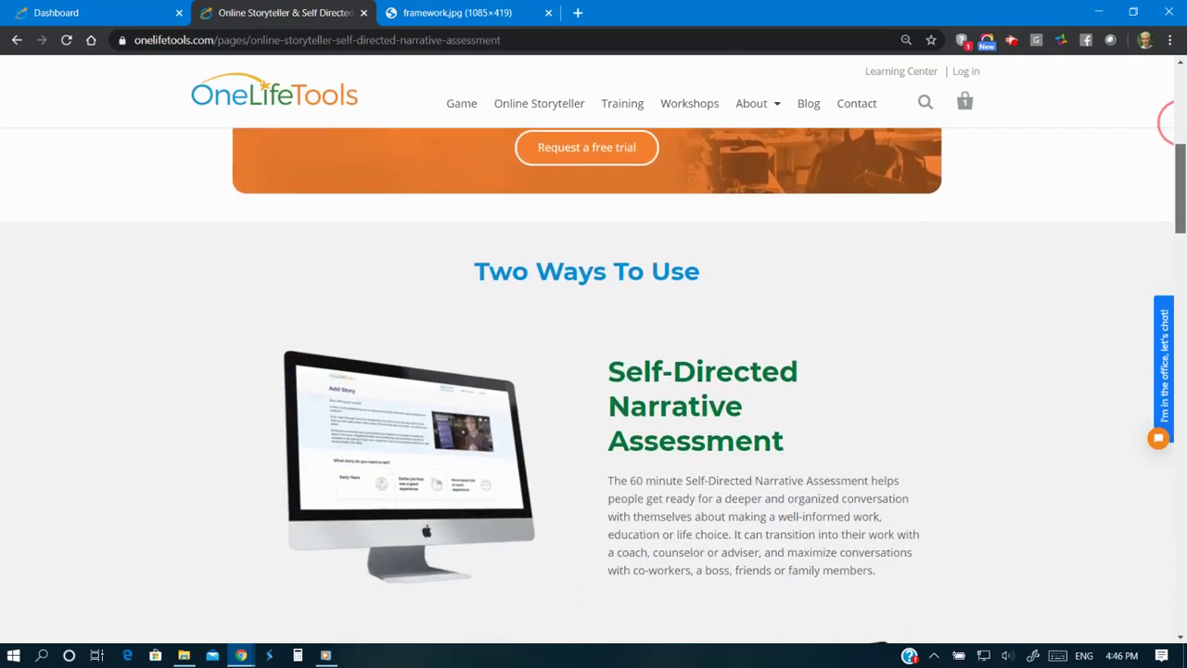
scroll(1173, 125, "down", 5)
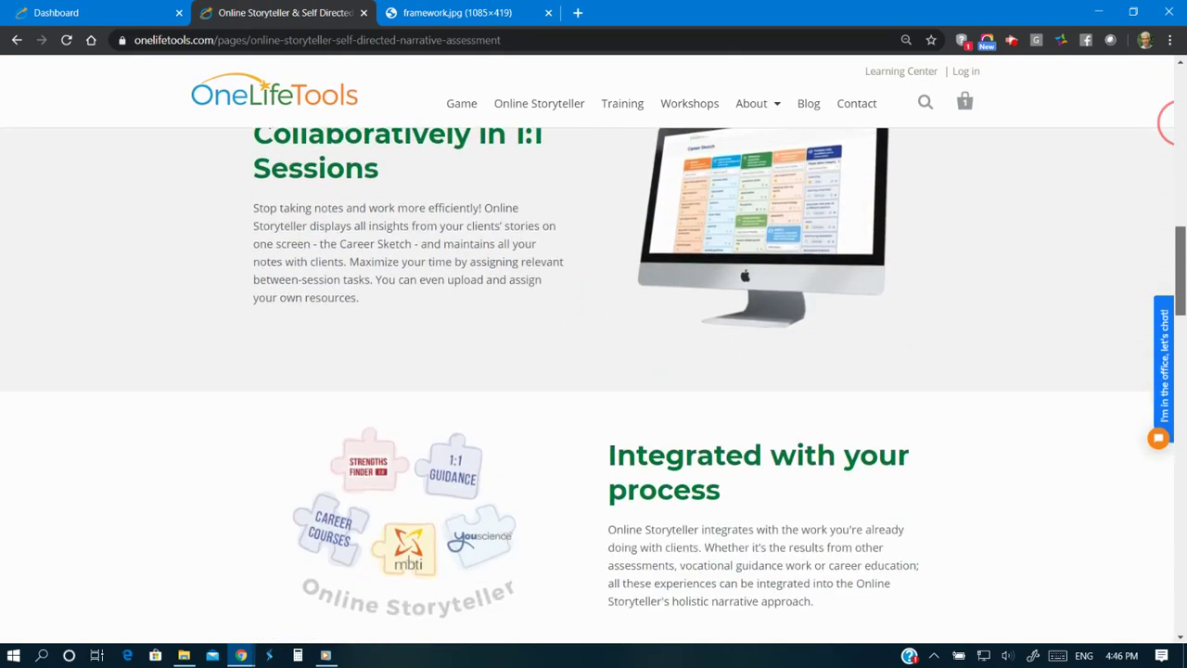
scroll(1174, 125, "down", 3)
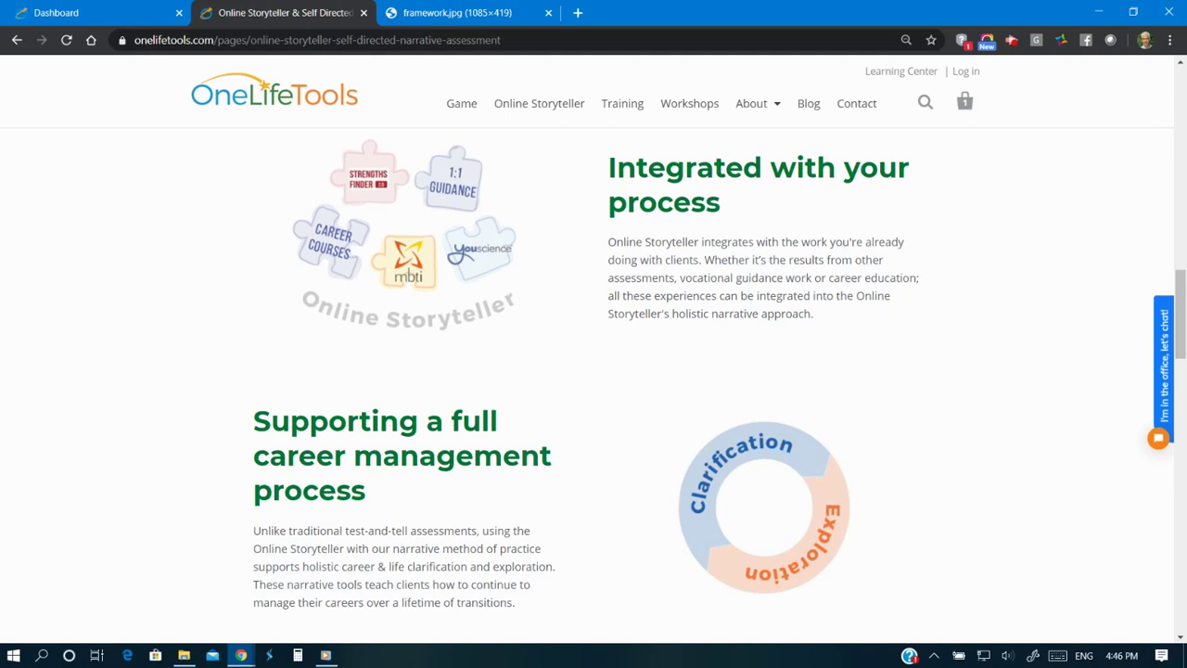
left_click(423, 19)
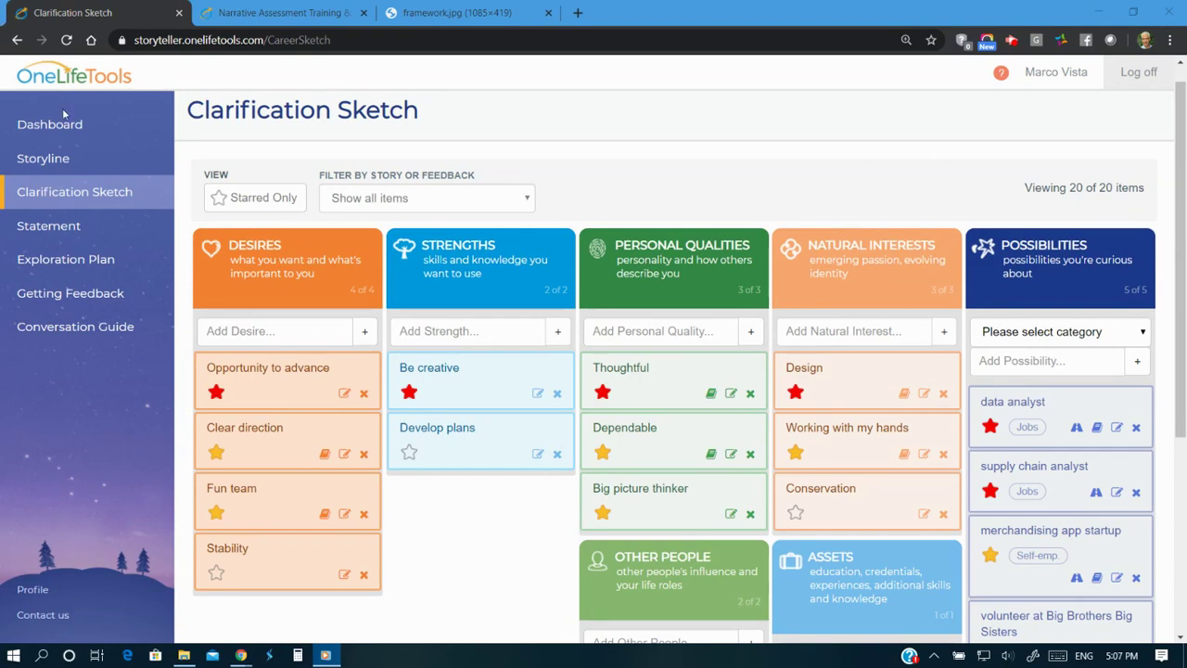
- Go to the Storyline and start answering questions for Internship at Brightons
left_click(51, 163)
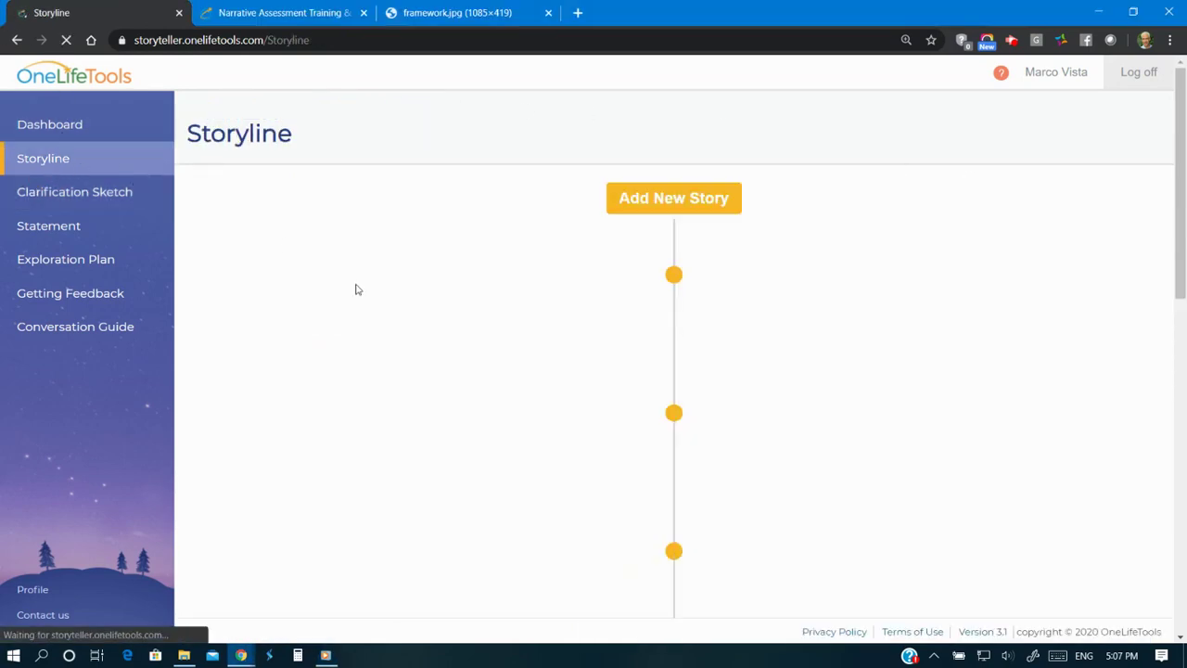
scroll(541, 328, "down", 4)
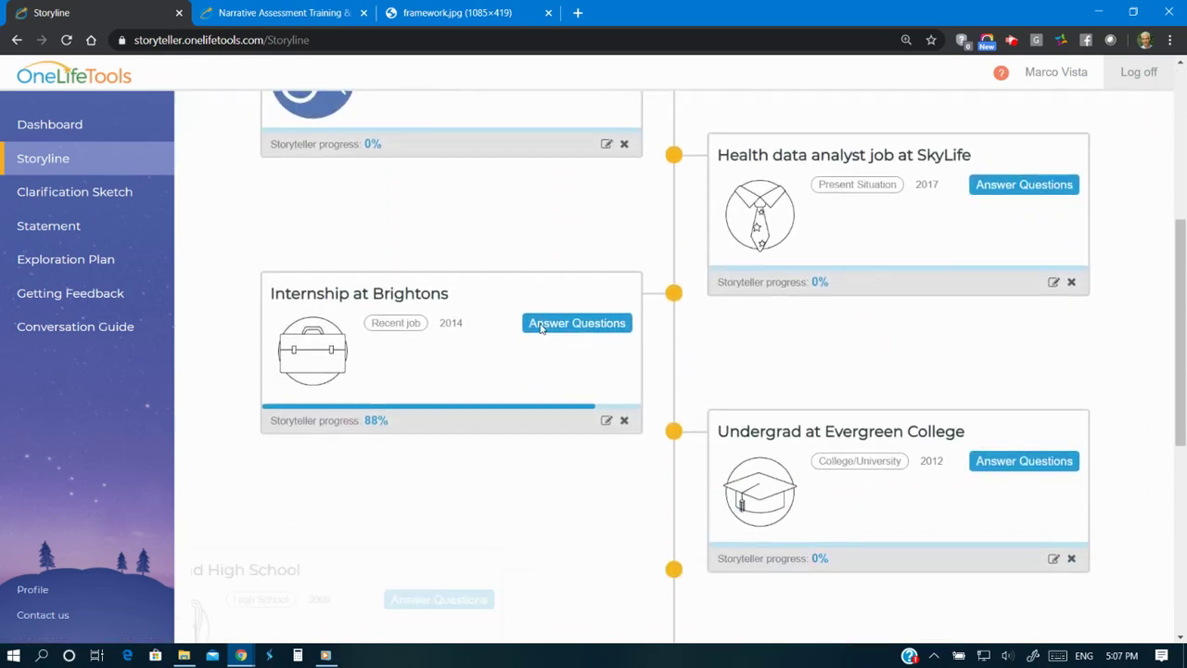
left_click(572, 259)
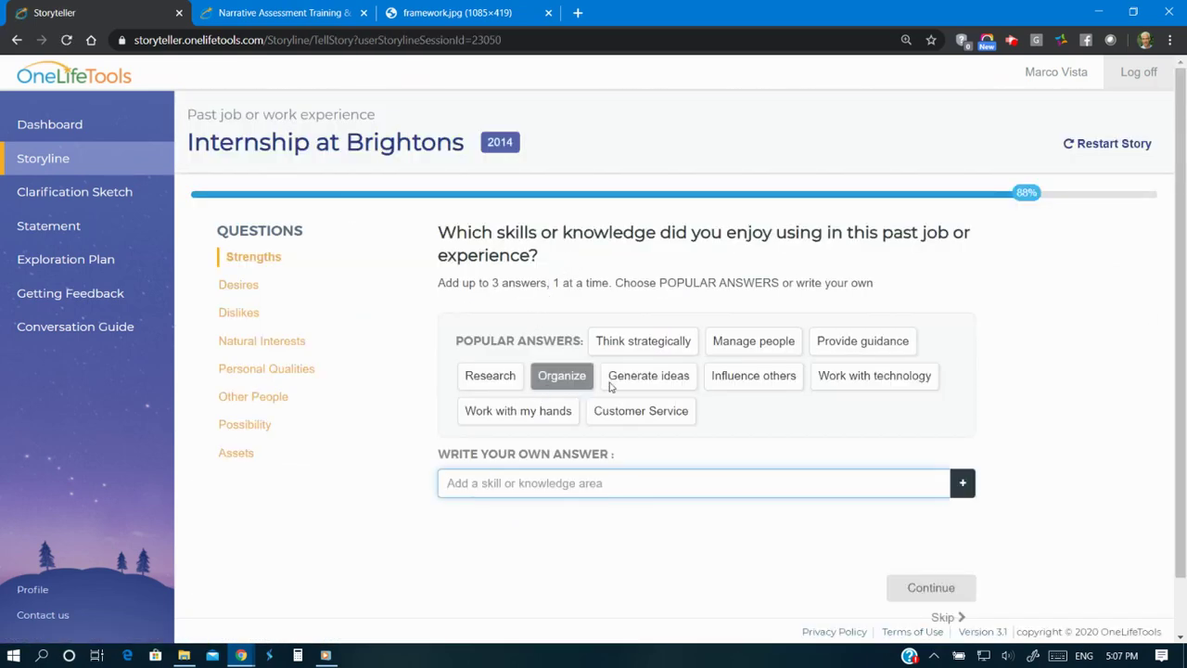
- Pick Generate ideas, add a custom 'collaborate' strength, and continue to the Desires question
left_click(651, 383)
left_click(536, 482)
type("dollaborate")
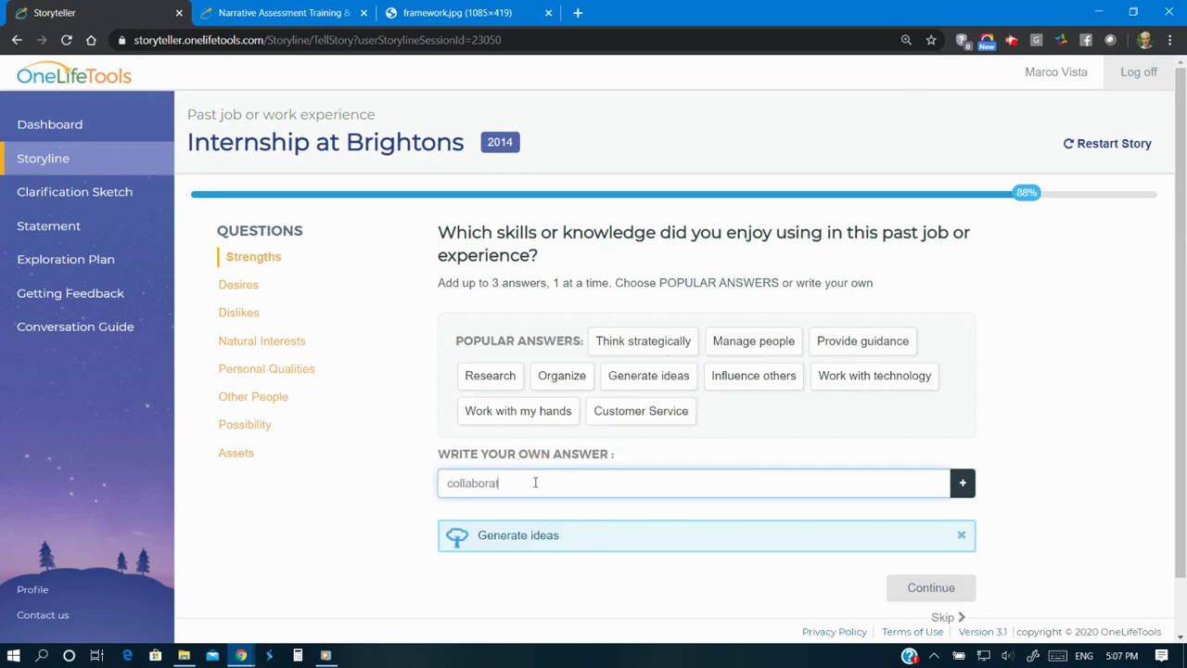
key("Return")
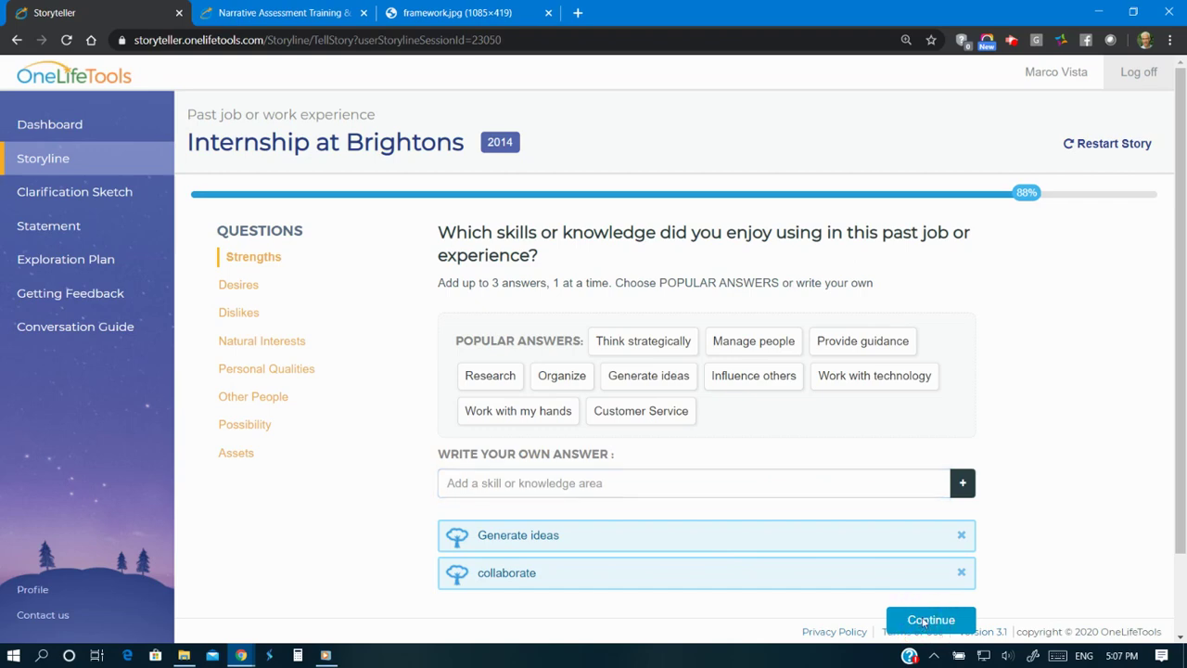
left_click(926, 619)
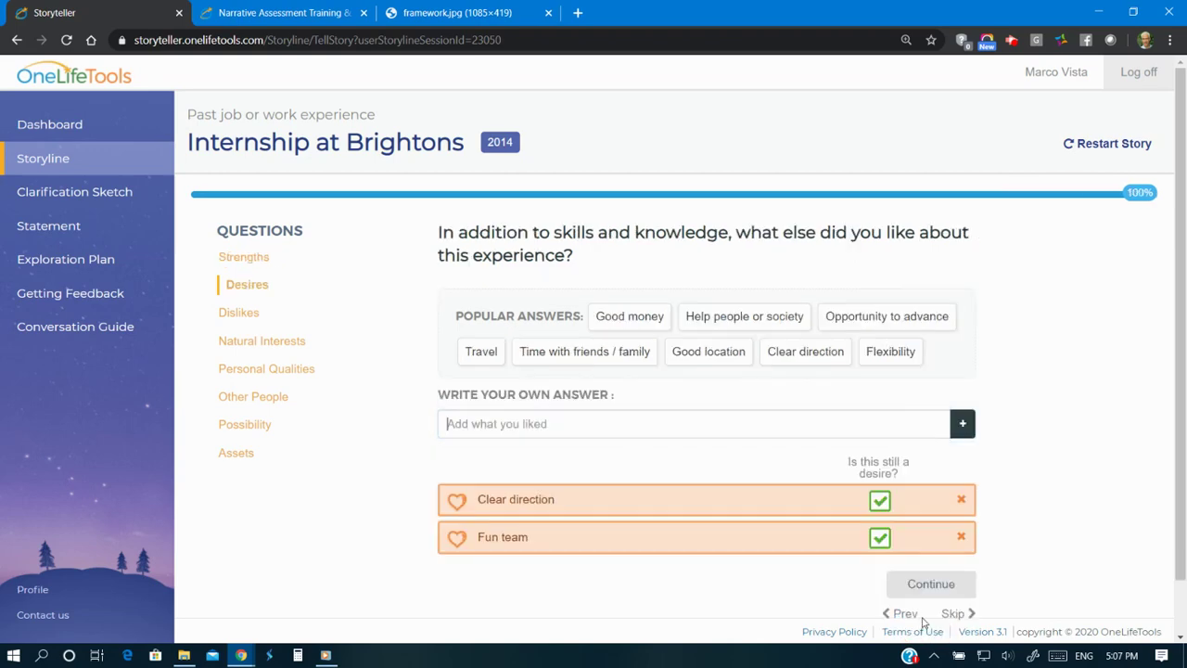
- Open the Clarification Sketch board and review its Desires, Strengths and Personal Qualities columns
left_click(77, 202)
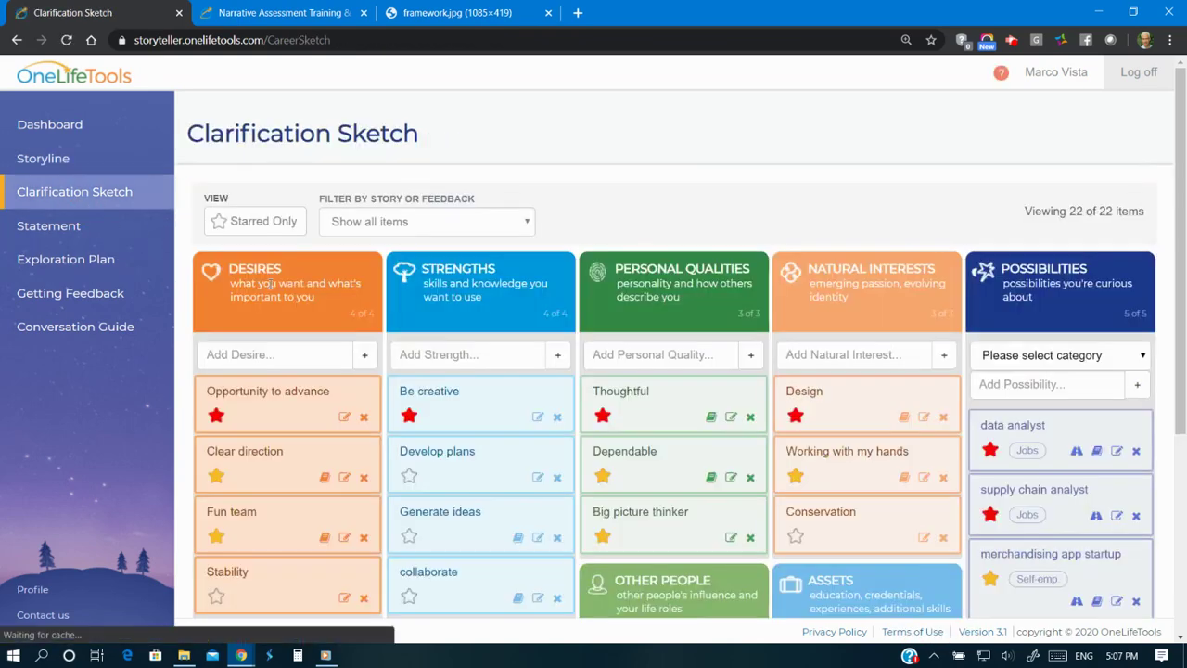
scroll(275, 289, "down", 2)
scroll(274, 289, "down", 1)
mouse_move(515, 313)
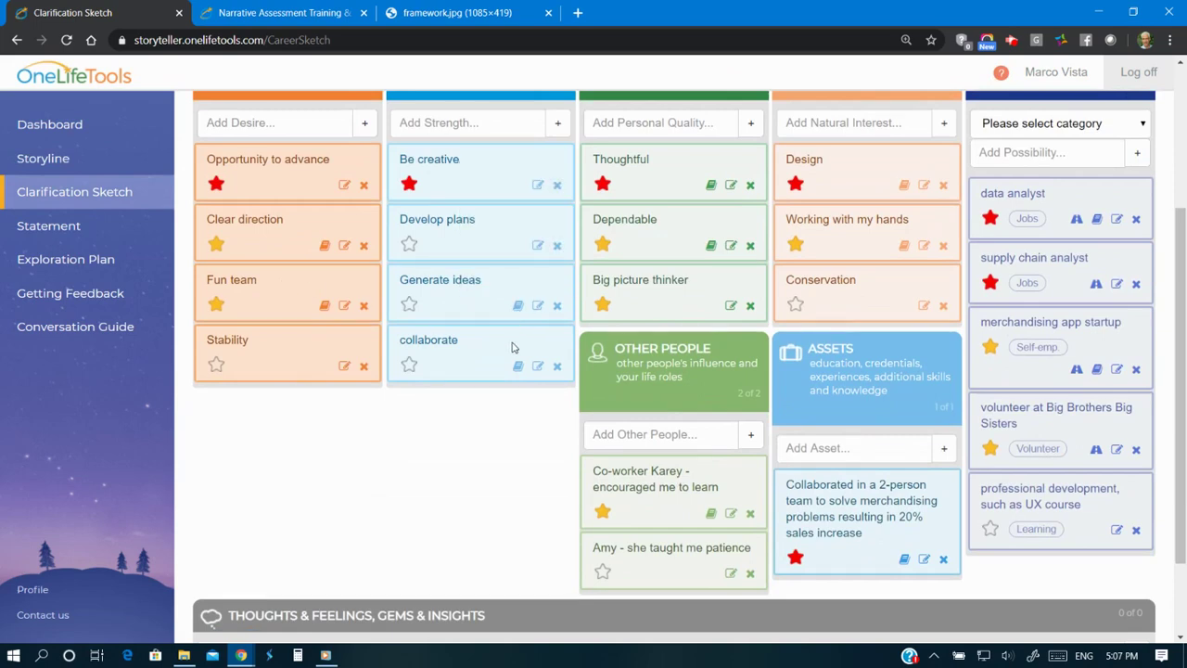
mouse_move(519, 371)
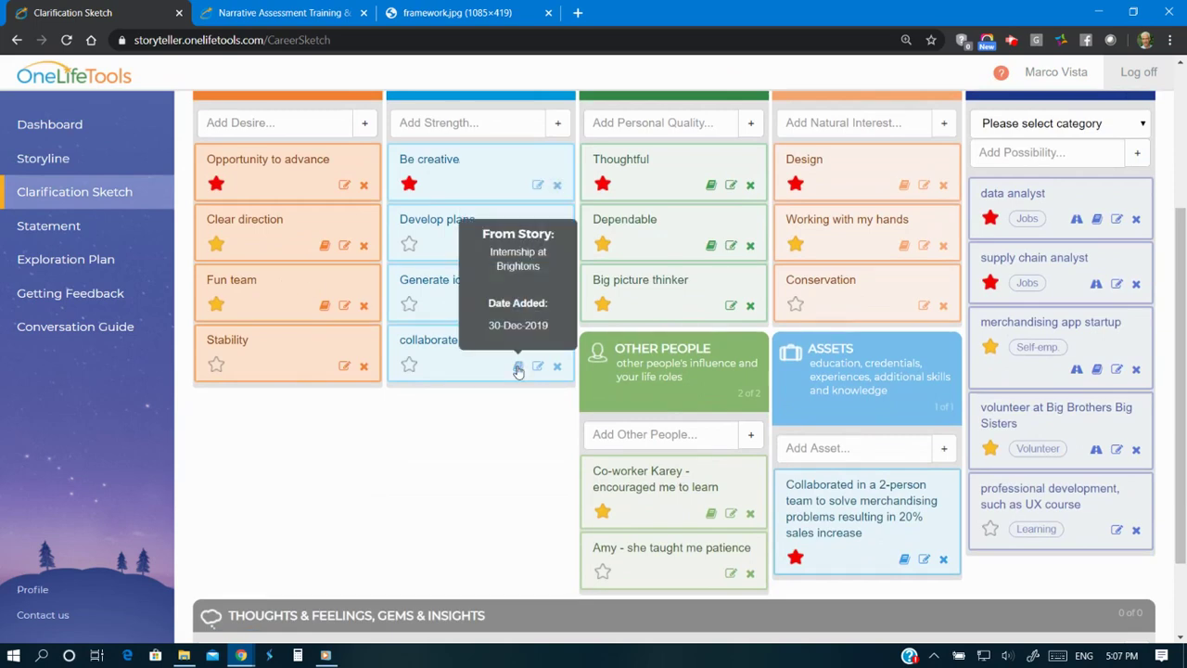
scroll(519, 371, "up", 2)
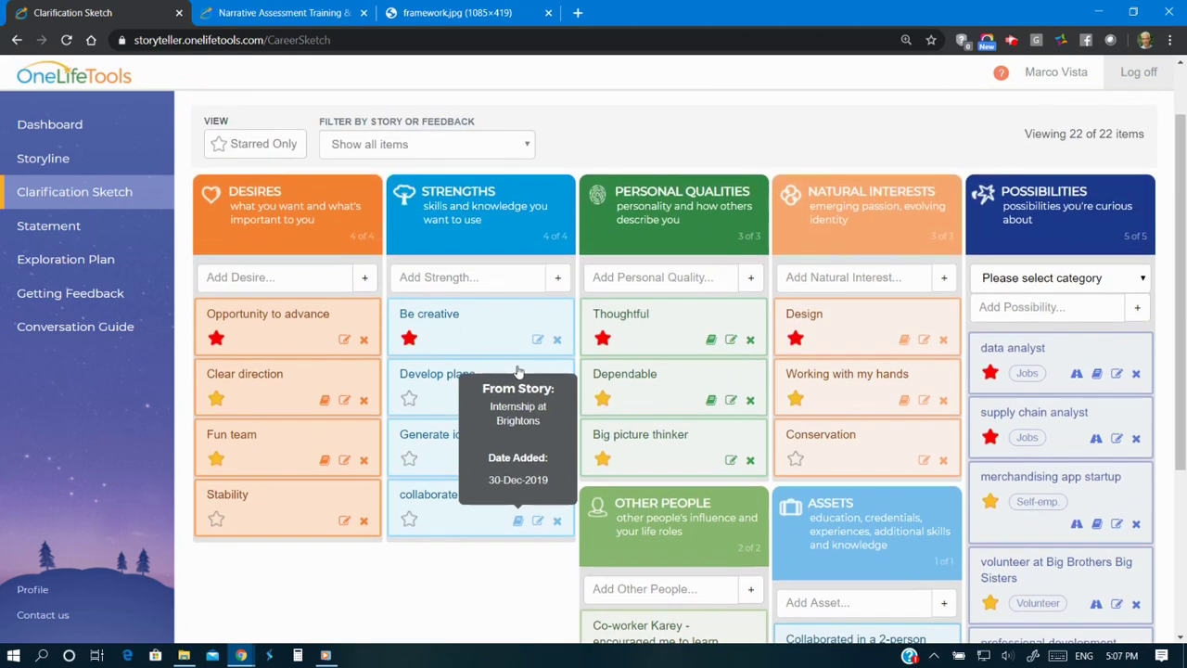
left_click(231, 189)
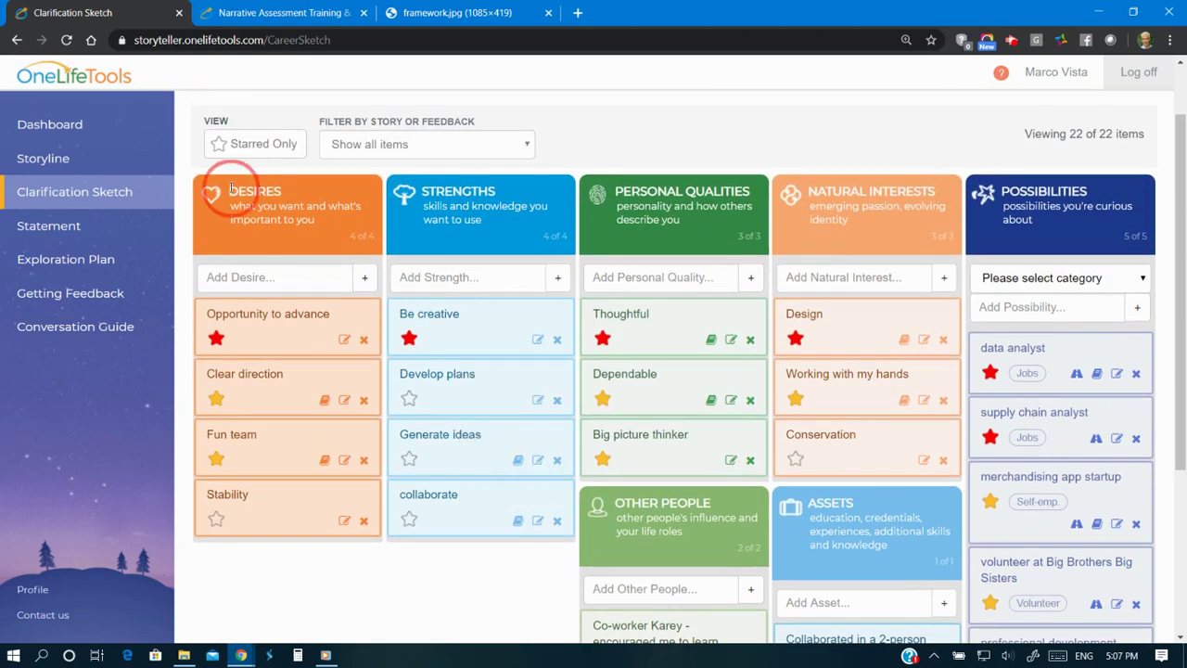
left_click(422, 190)
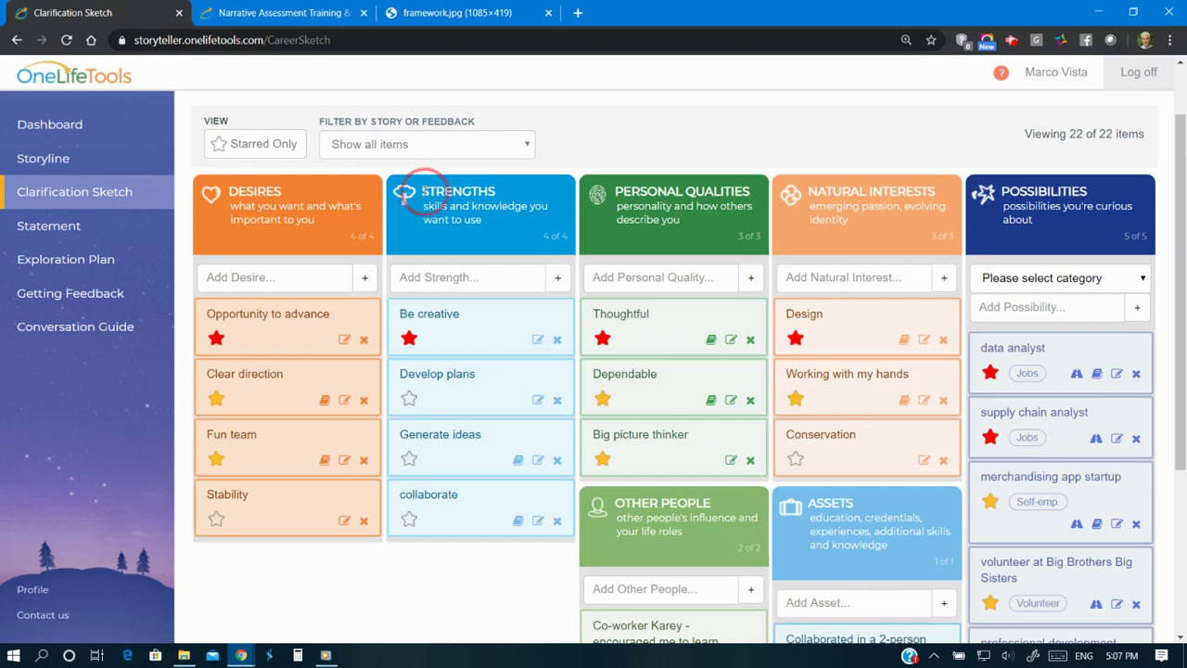
left_click(617, 189)
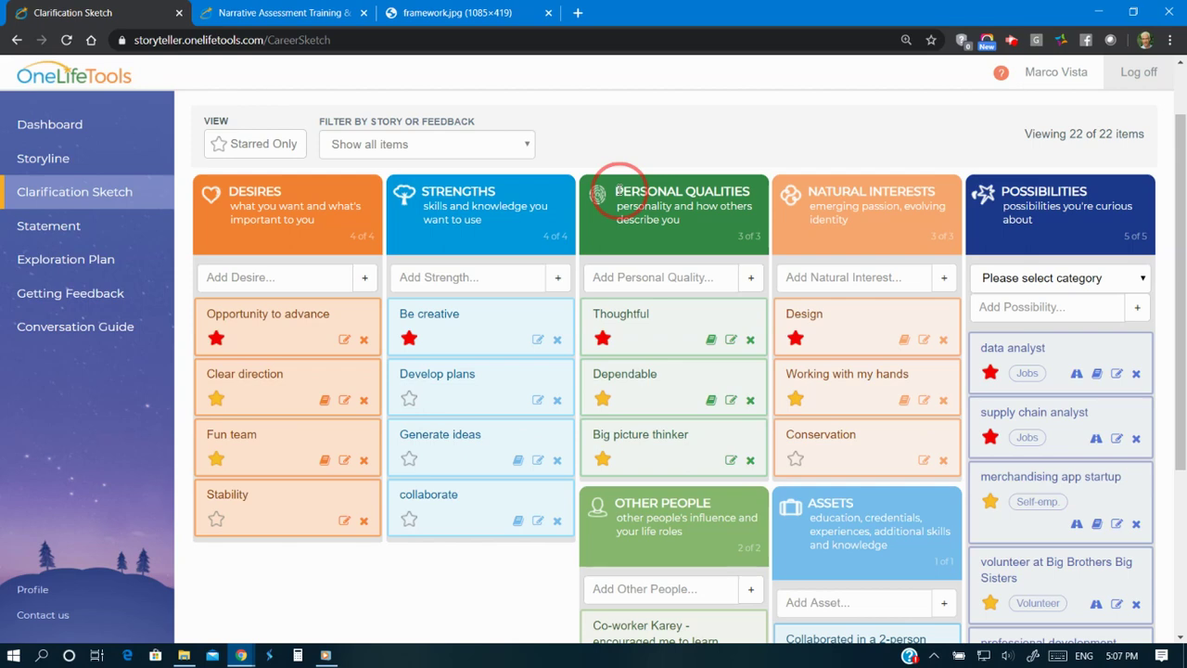
- Point out the Natural Interests column and its Other People and Assets sections
left_click(812, 191)
left_click(617, 503)
scroll(619, 505, "down", 2)
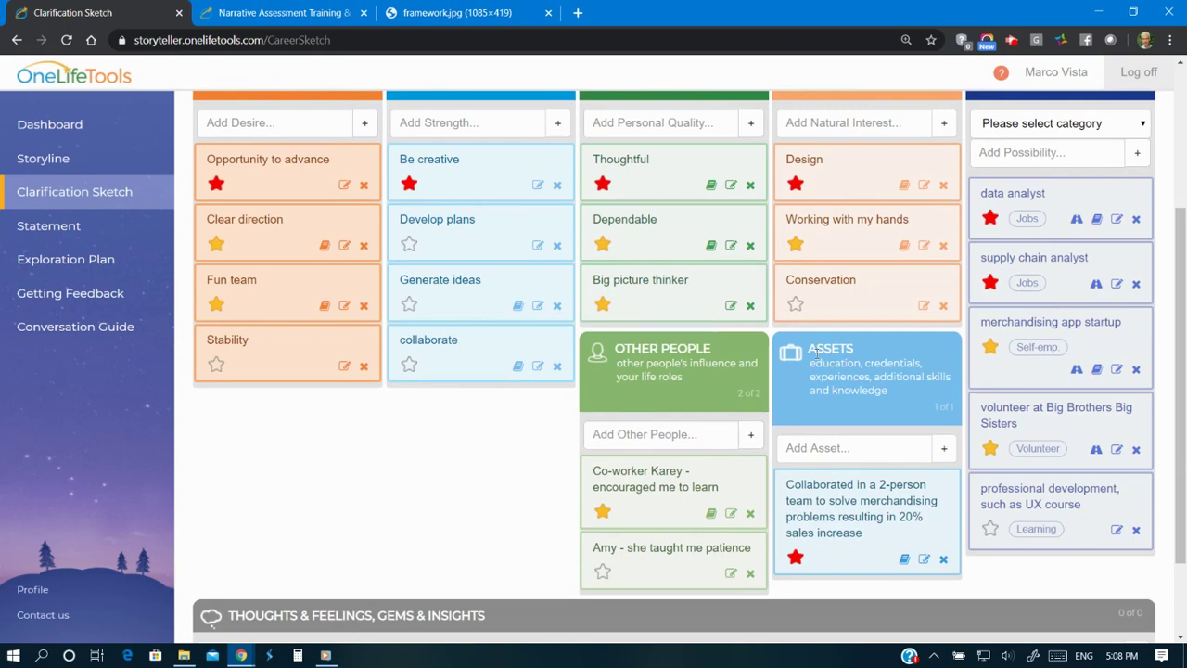
left_click(813, 351)
scroll(813, 351, "up", 1)
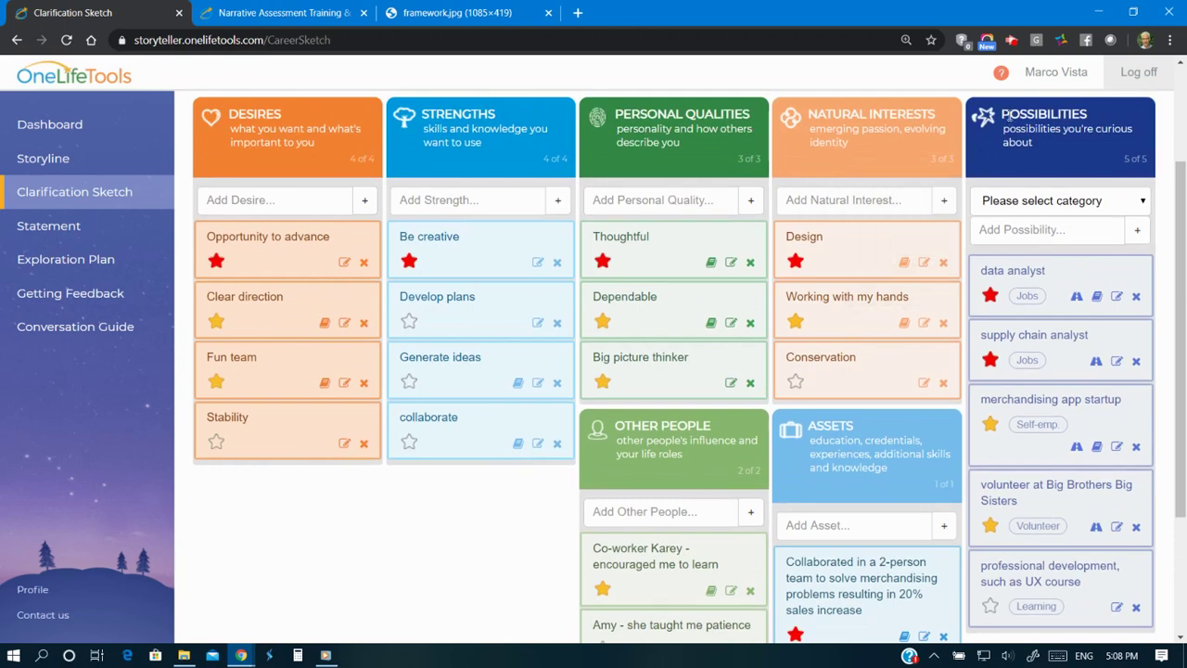
- Point out each Possibility (data analyst, supply chain analyst, merchandising app startup, volunteer, professional development), then return to Storyline
left_click(1009, 115)
left_click(989, 271)
left_click(989, 340)
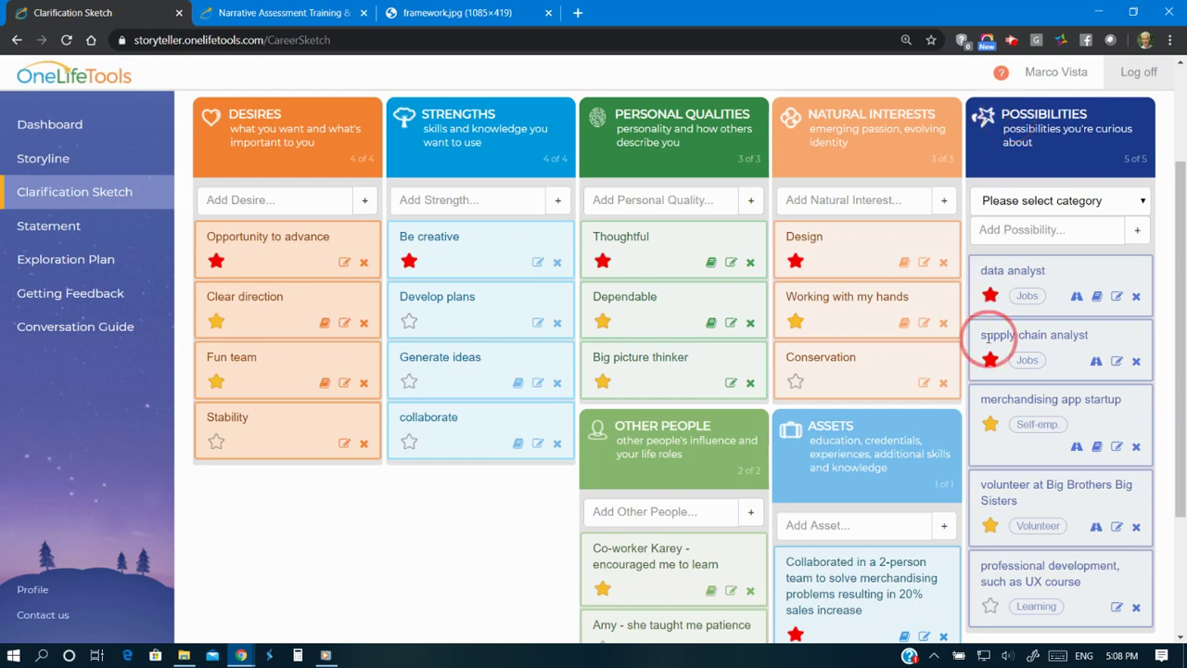
left_click(984, 400)
left_click(990, 487)
left_click(993, 569)
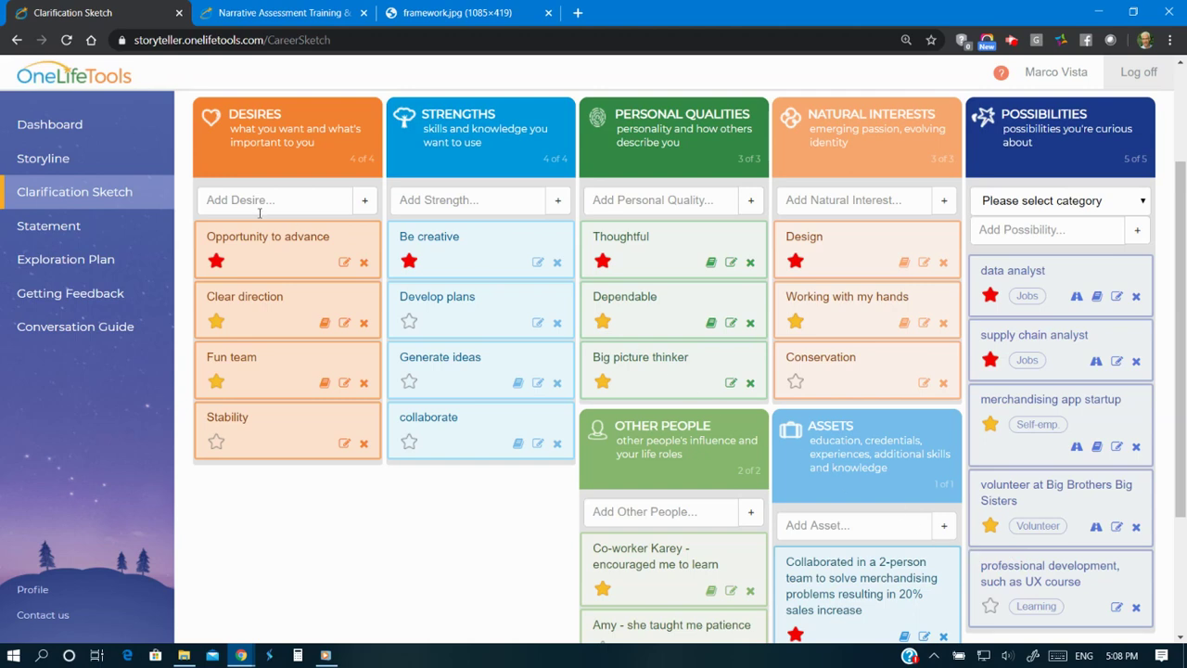
left_click(44, 162)
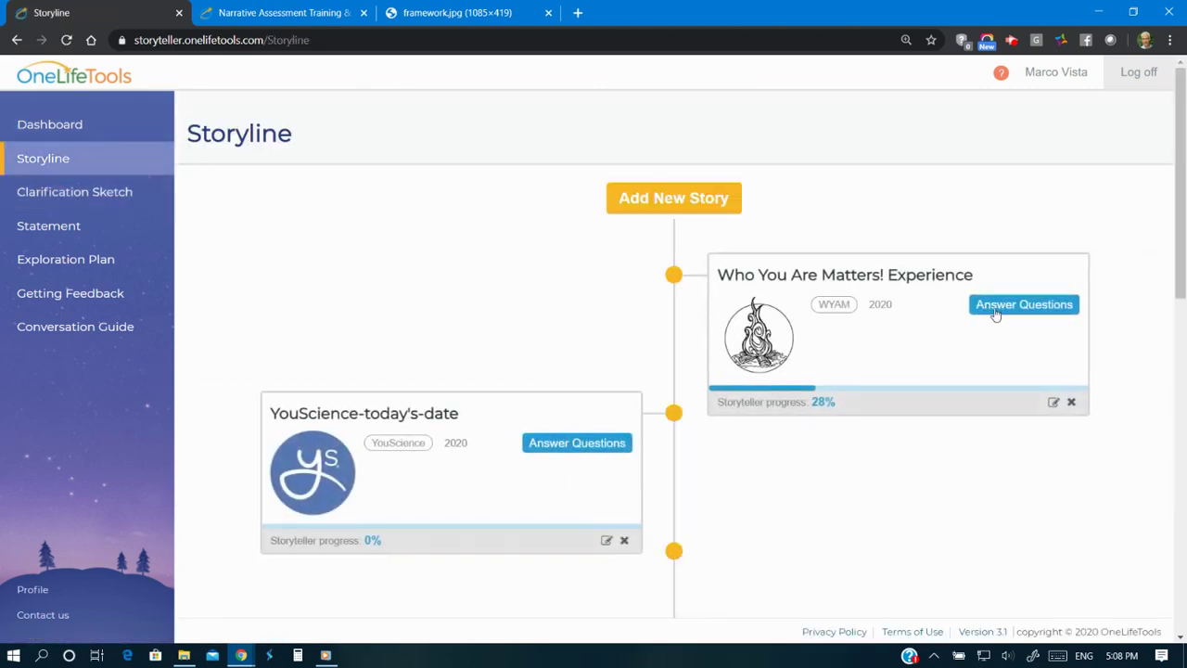
- Add Analyze, Design things and Work with tools as strengths for the Who You Are Matters! story
left_click(999, 310)
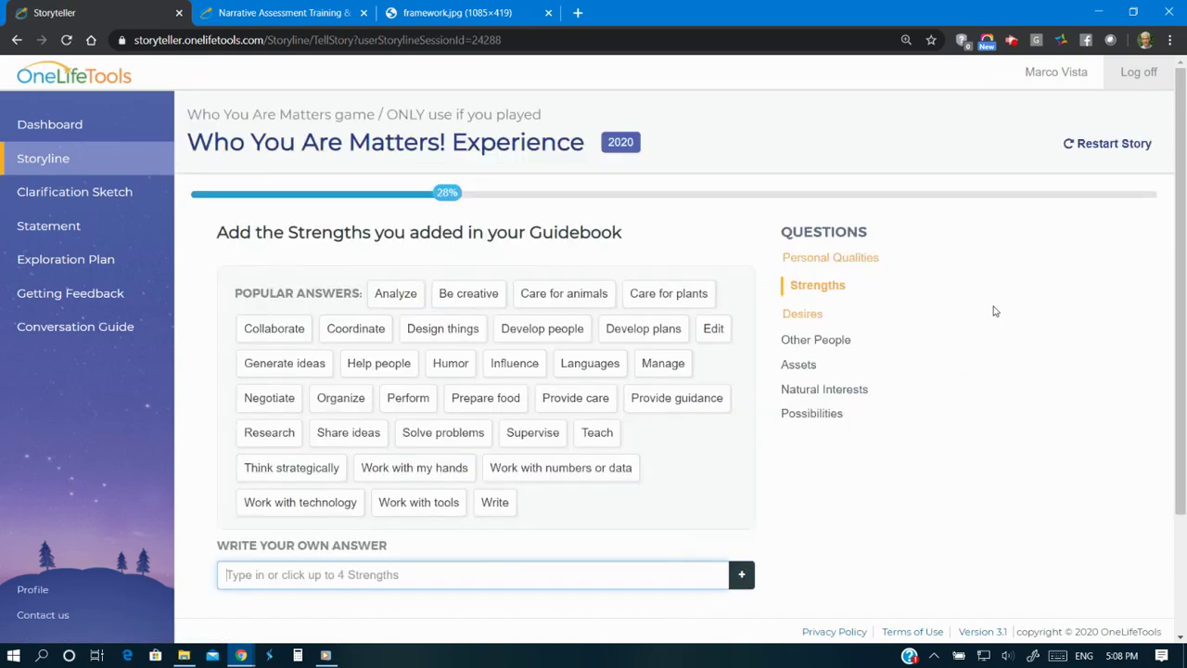
left_click(393, 295)
left_click(428, 330)
left_click(444, 357)
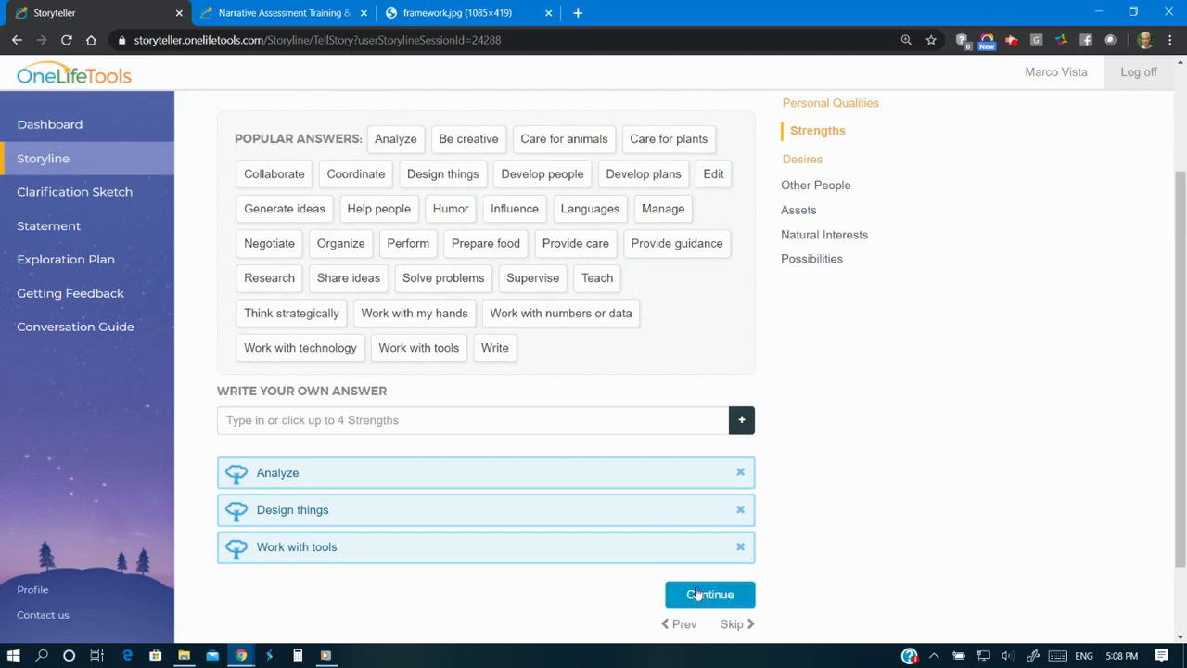
left_click(701, 594)
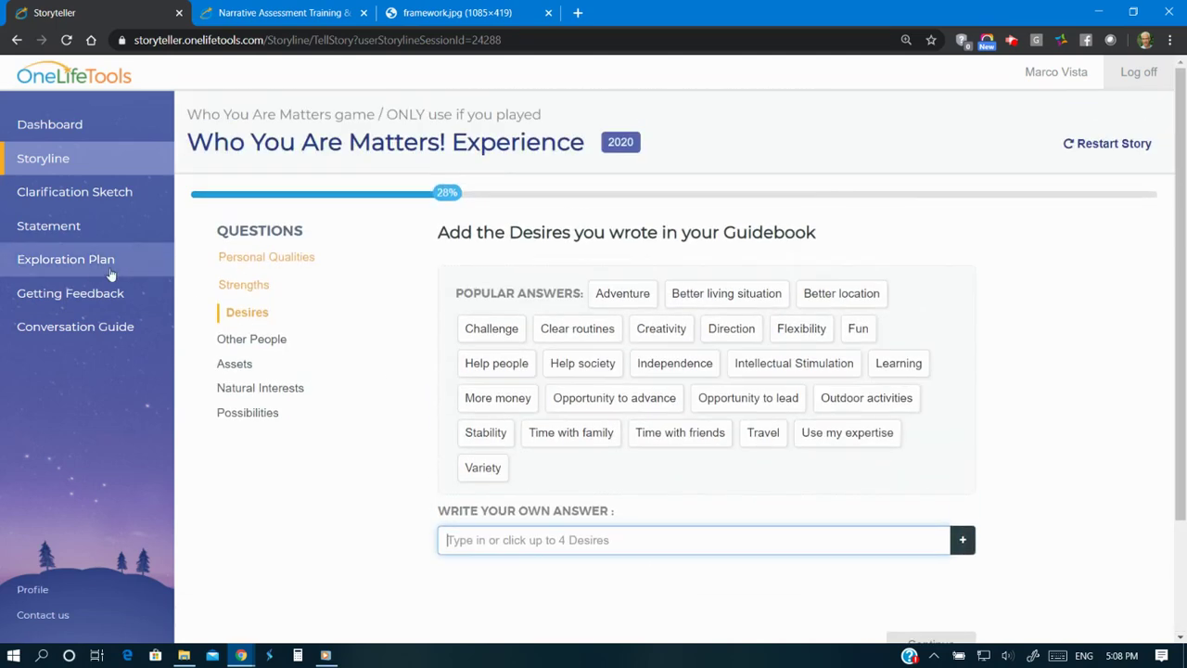
- Show the Getting Feedback page, then star Develop plans and Generate ideas in the Clarification Sketch
left_click(76, 297)
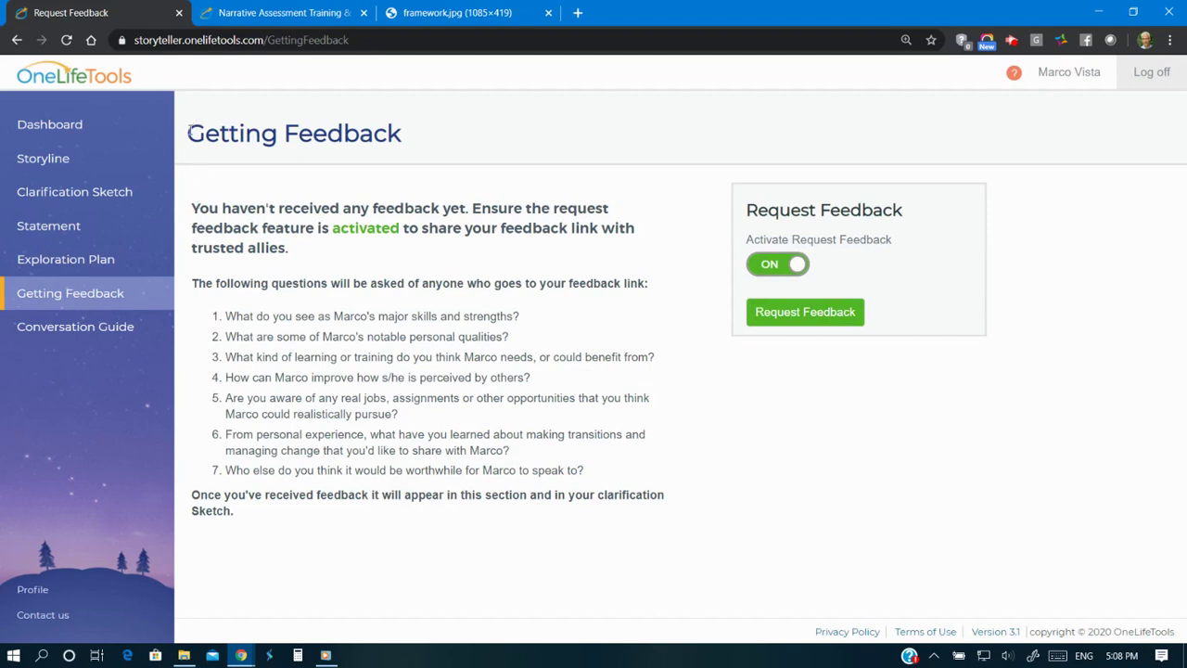
left_click_drag(187, 122, 404, 116)
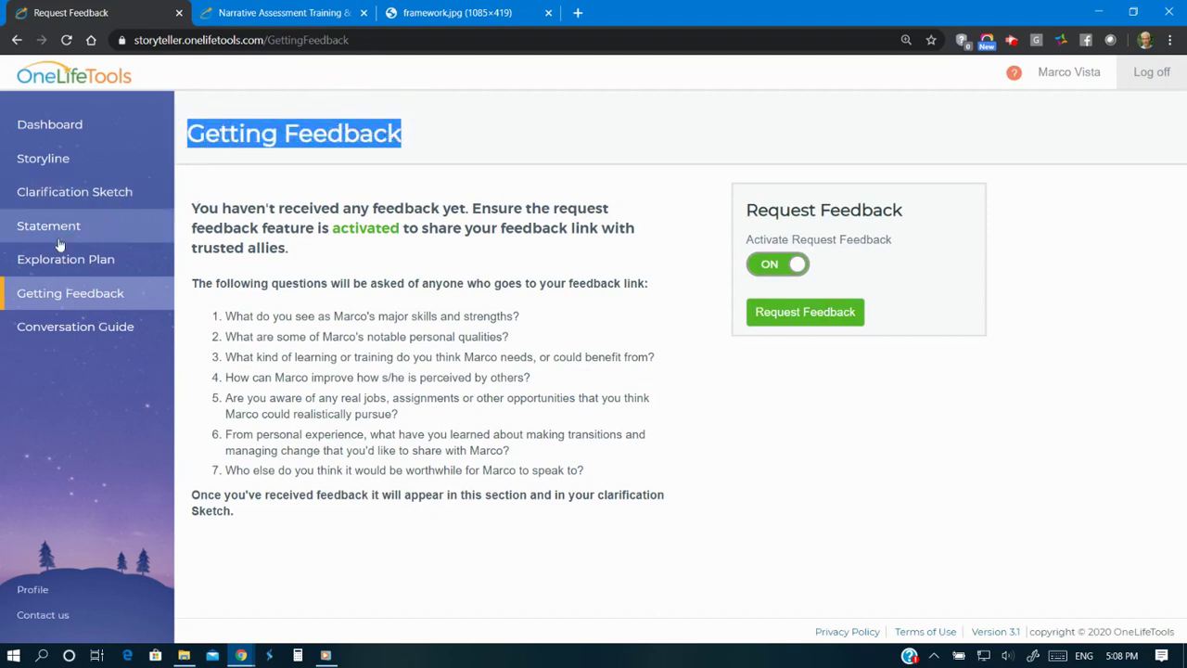
left_click(73, 195)
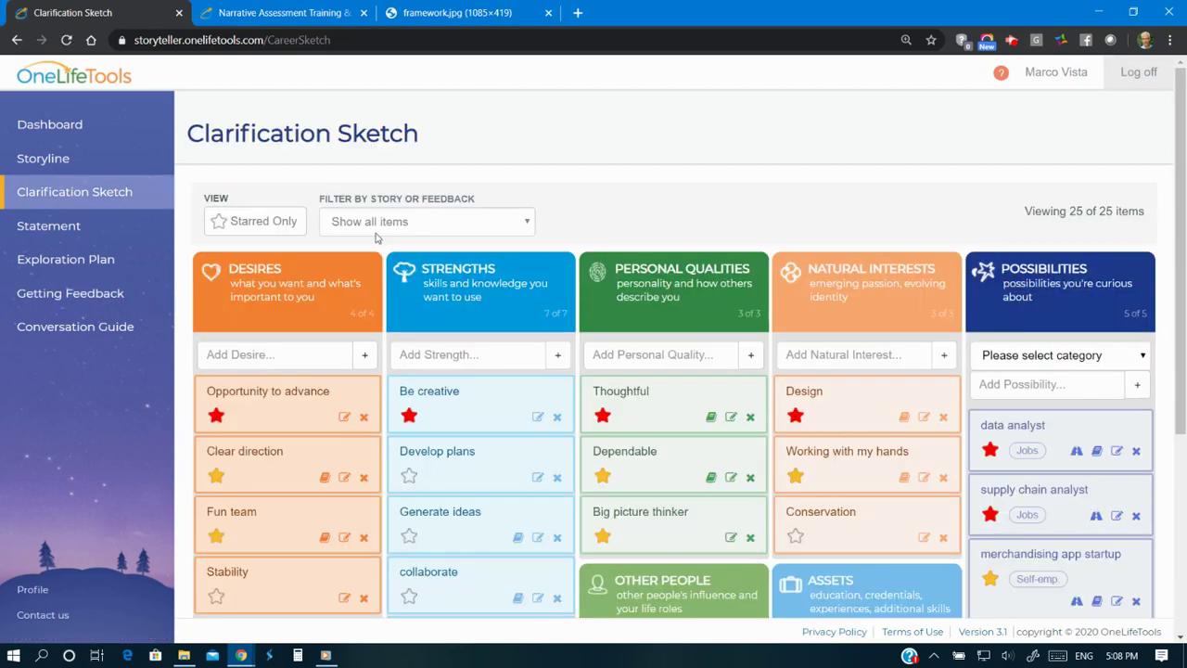
left_click_drag(1172, 186, 1174, 269)
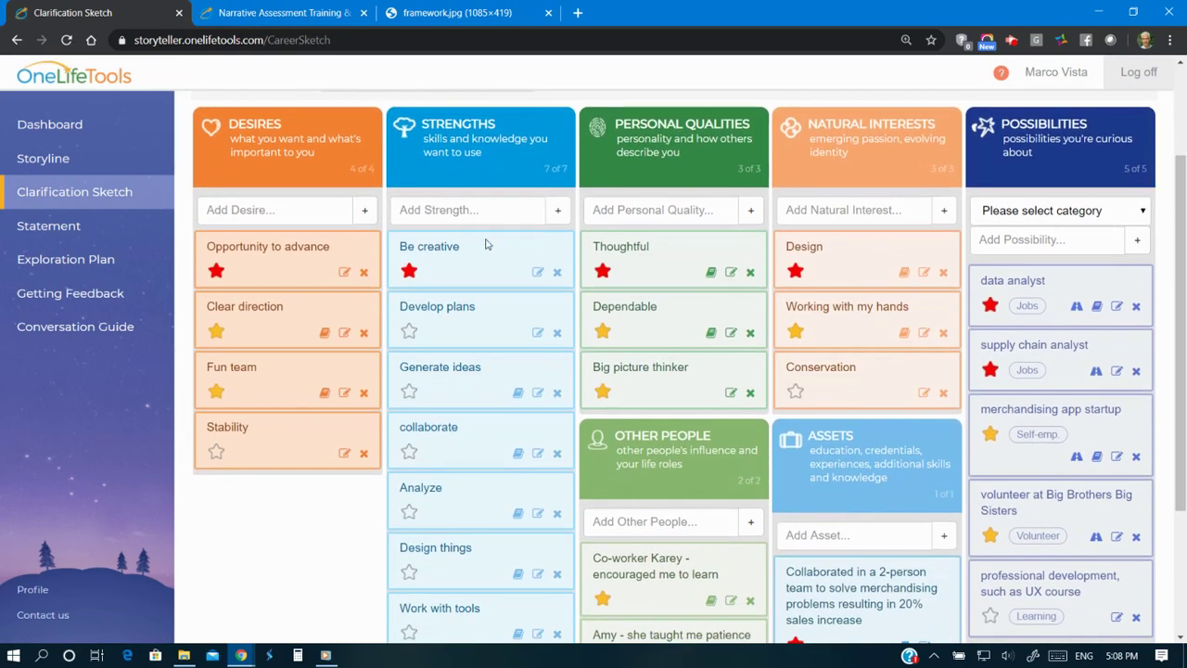
left_click(410, 339)
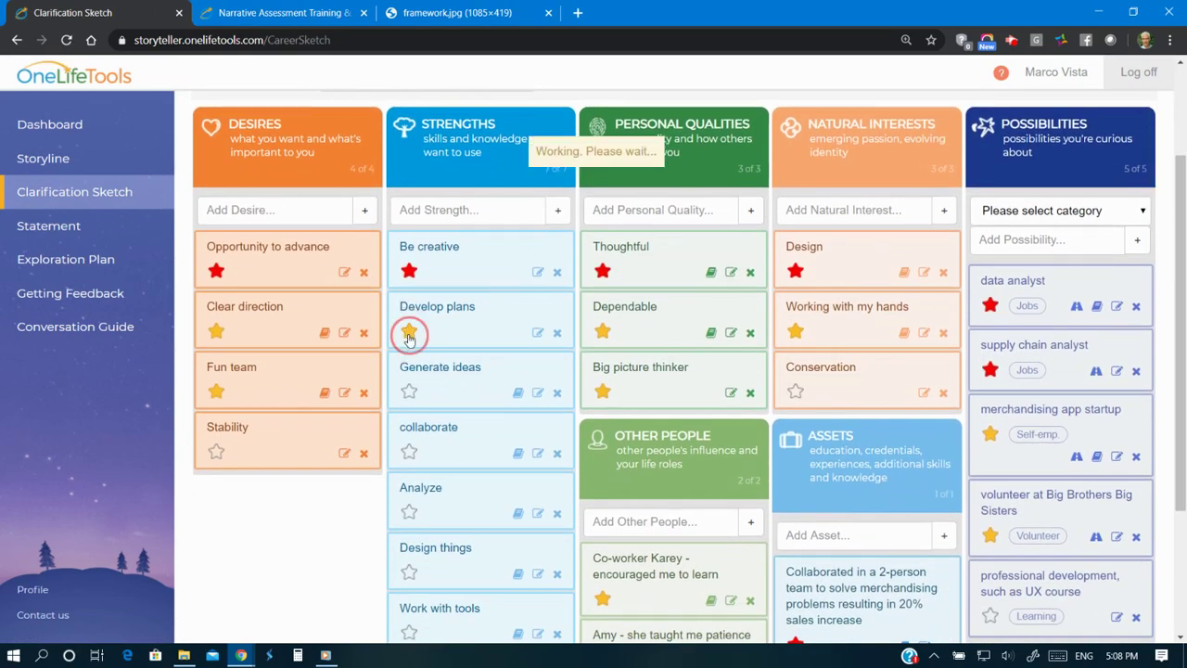
left_click(409, 391)
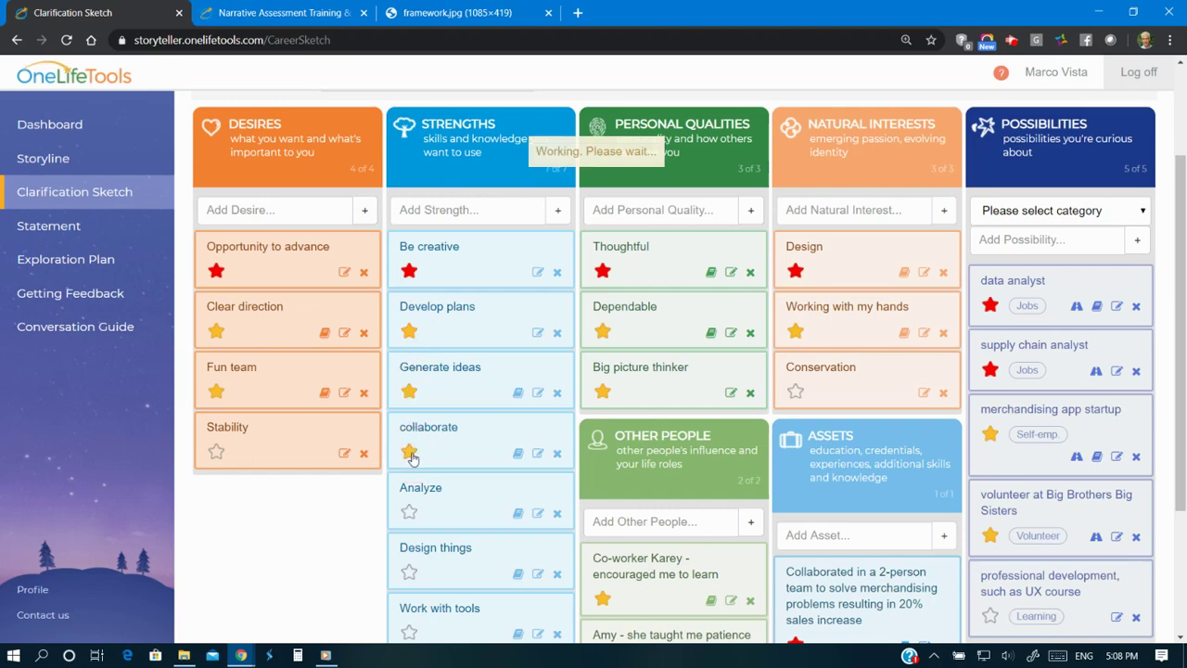
- Scroll through the career Statement and highlight the Possibilities introduction line
left_click(59, 225)
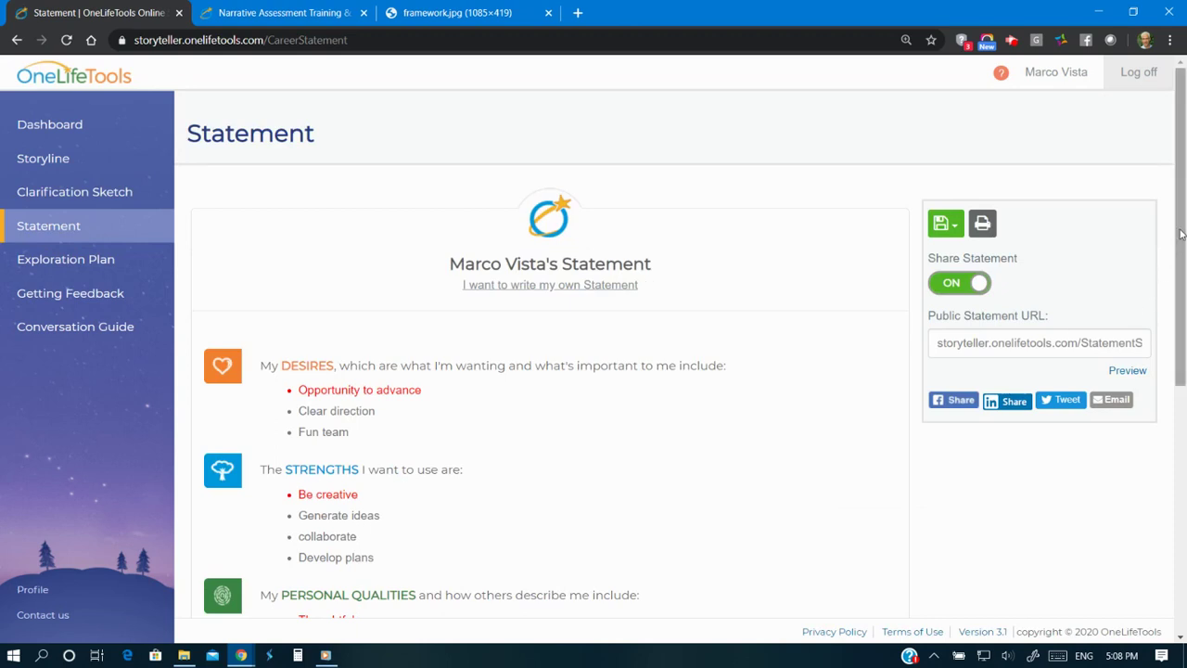
left_click_drag(1180, 232, 1182, 247)
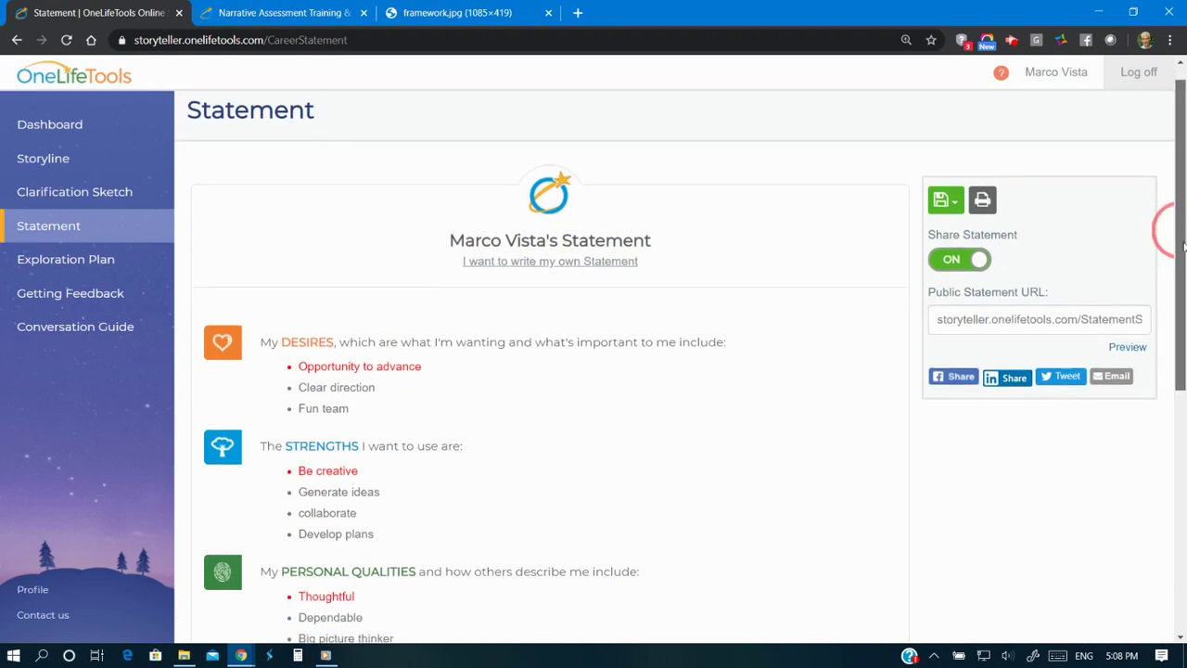
scroll(1182, 243, "down", 3)
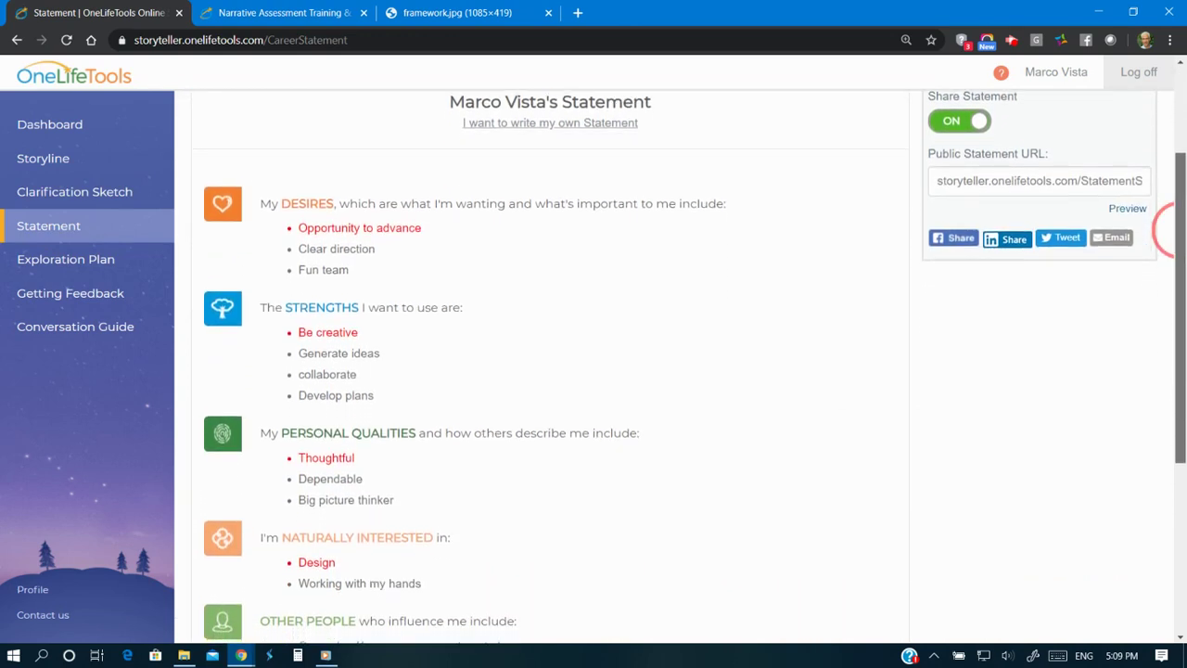
mouse_move(287, 266)
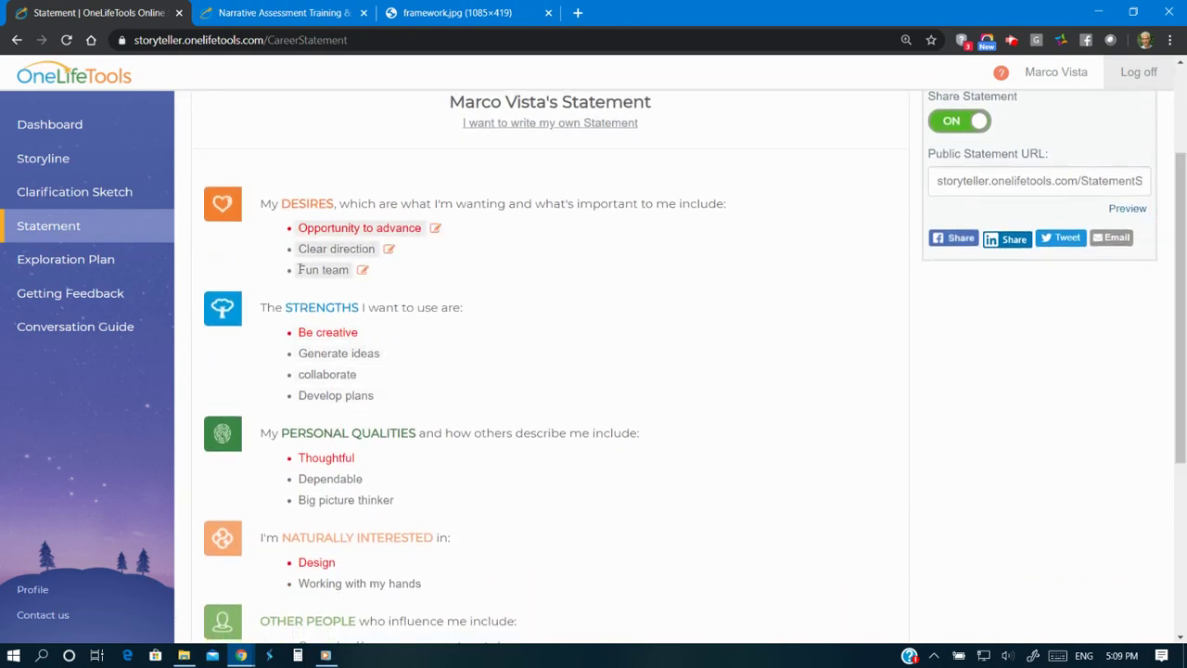
mouse_move(270, 338)
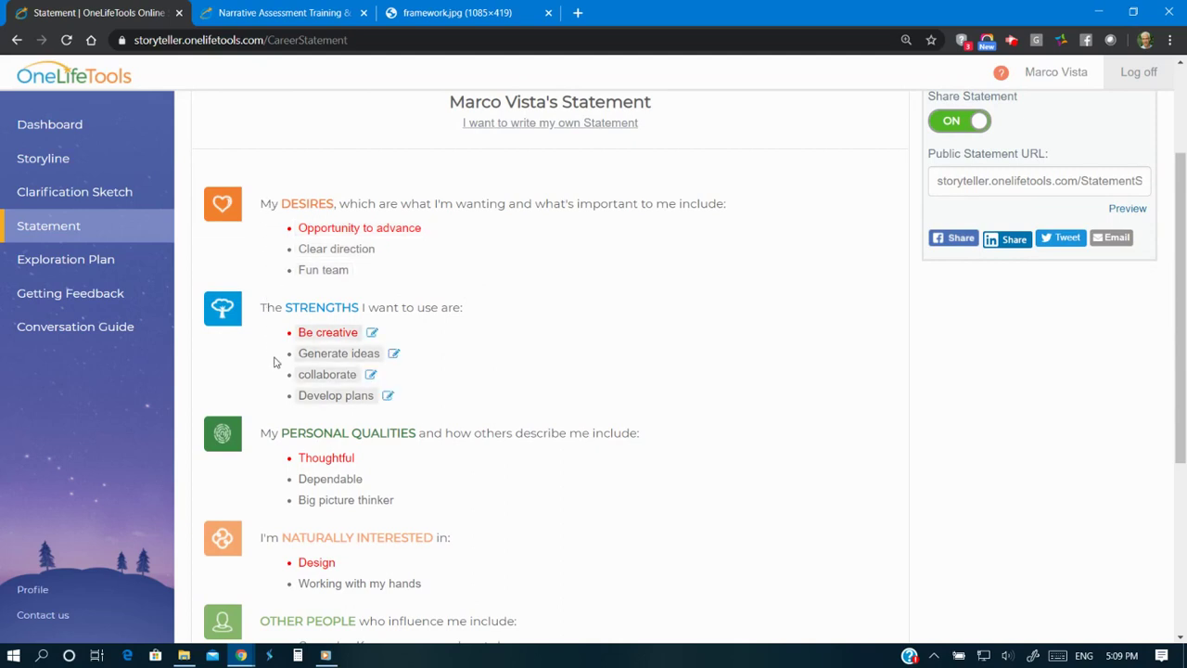
mouse_move(269, 464)
mouse_move(273, 563)
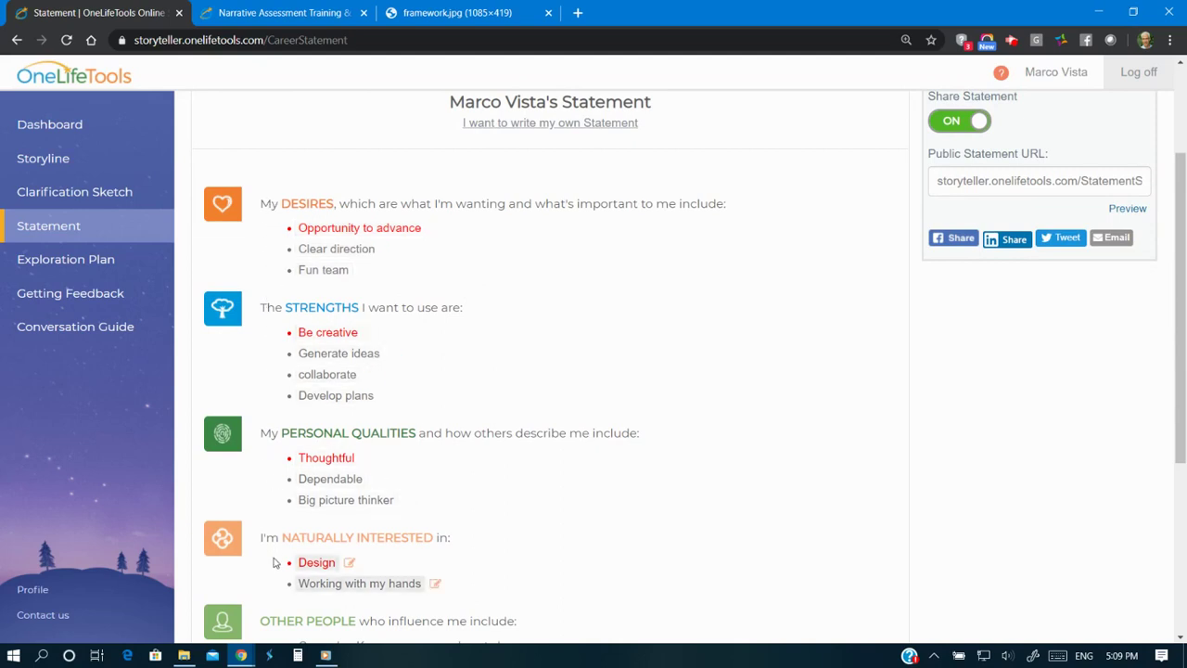
scroll(670, 475, "down", 3)
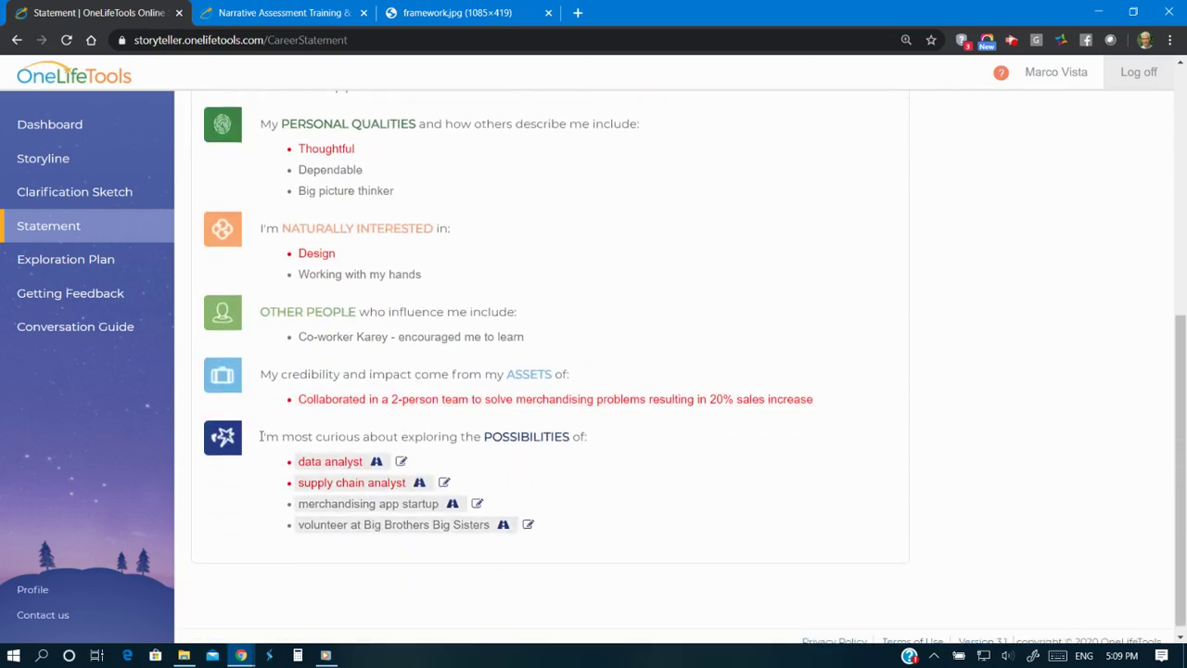
triple_click(287, 448)
left_click_drag(290, 449, 610, 436)
left_click(418, 13)
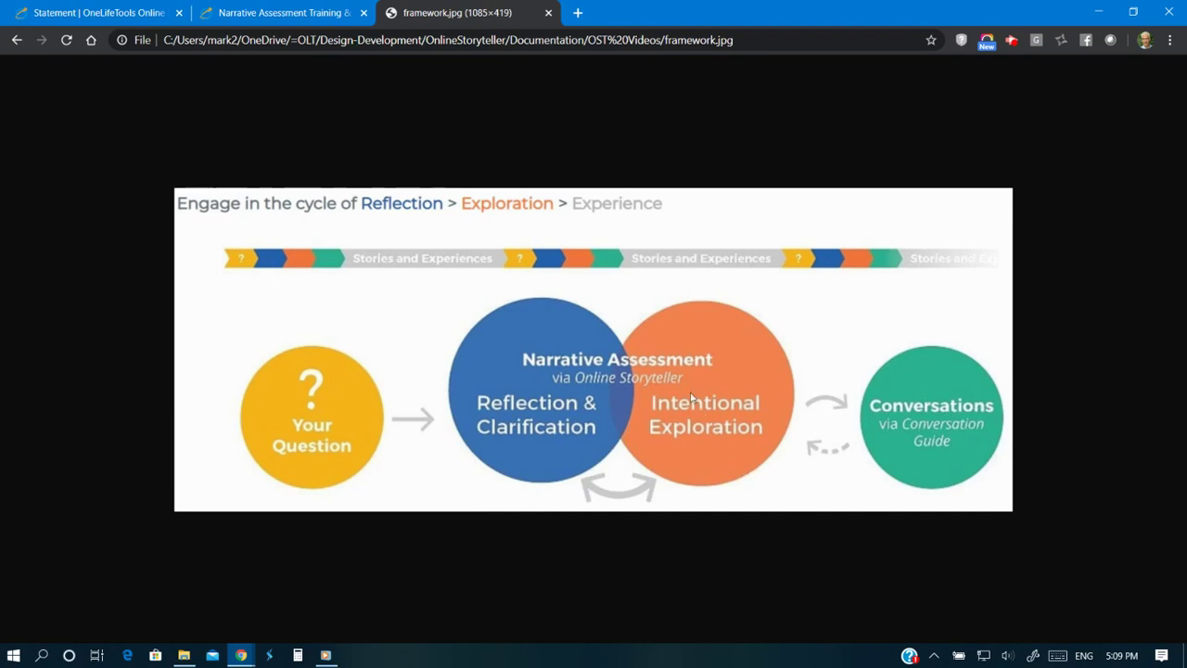
left_click(82, 18)
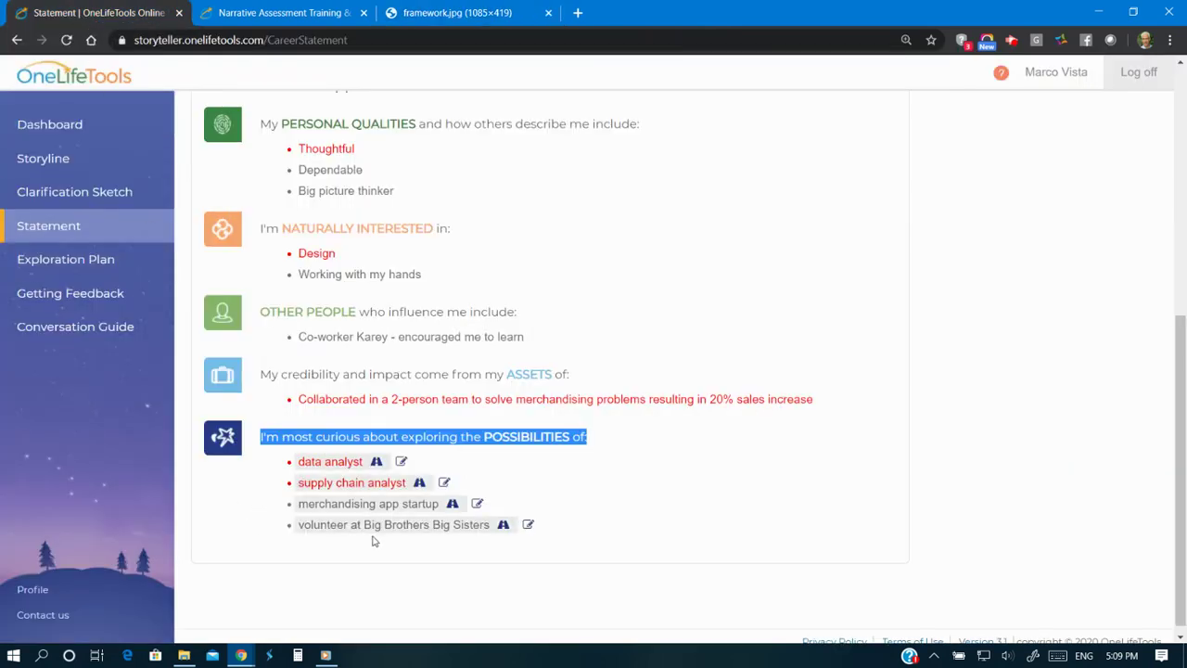
- On the Exploration Plan, show the data analyst possibility and highlight its CLUES and INSPIRED ACTIONS headings
left_click(42, 267)
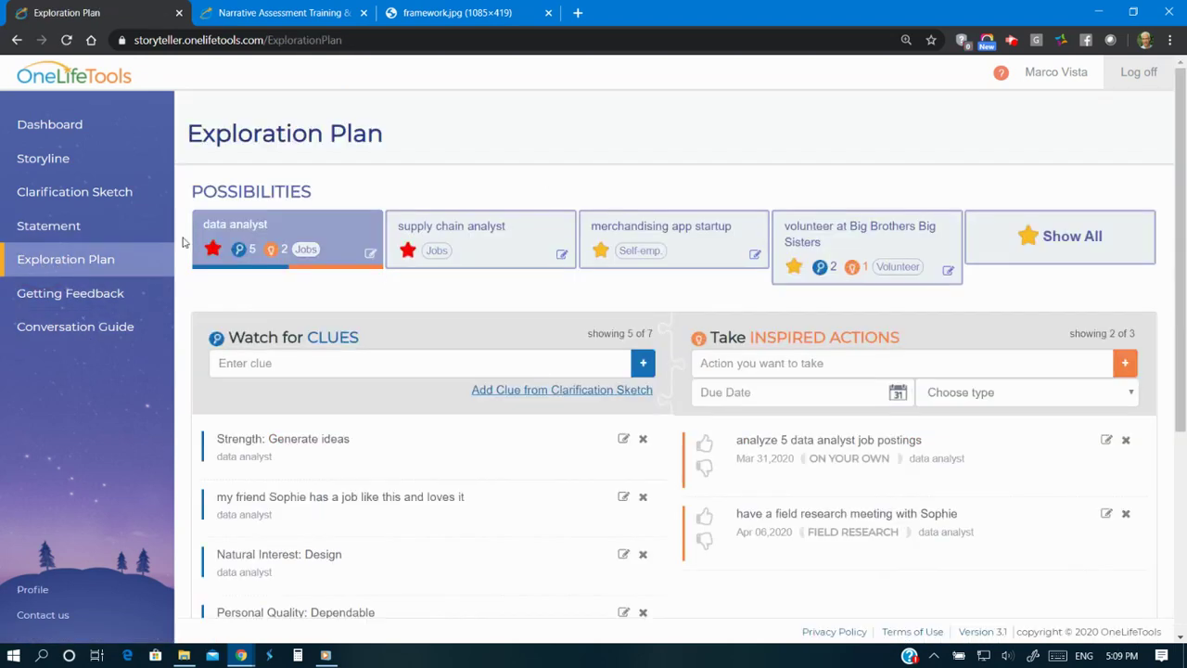
left_click(234, 230)
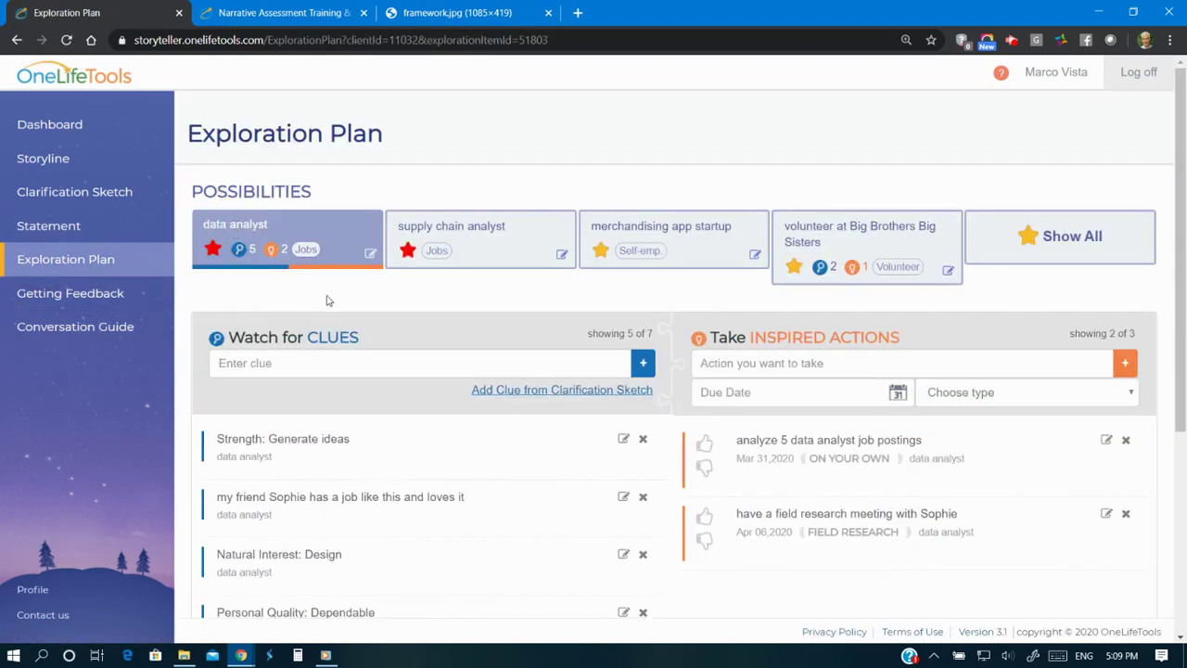
scroll(333, 303, "down", 1)
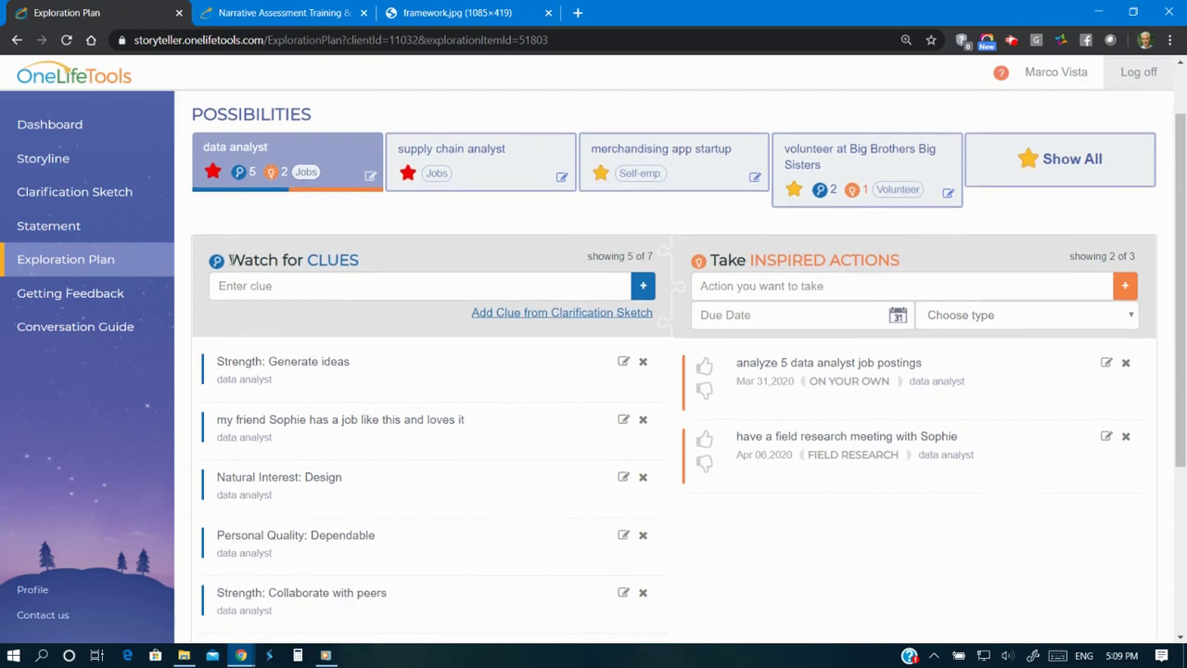
left_click_drag(231, 260, 371, 265)
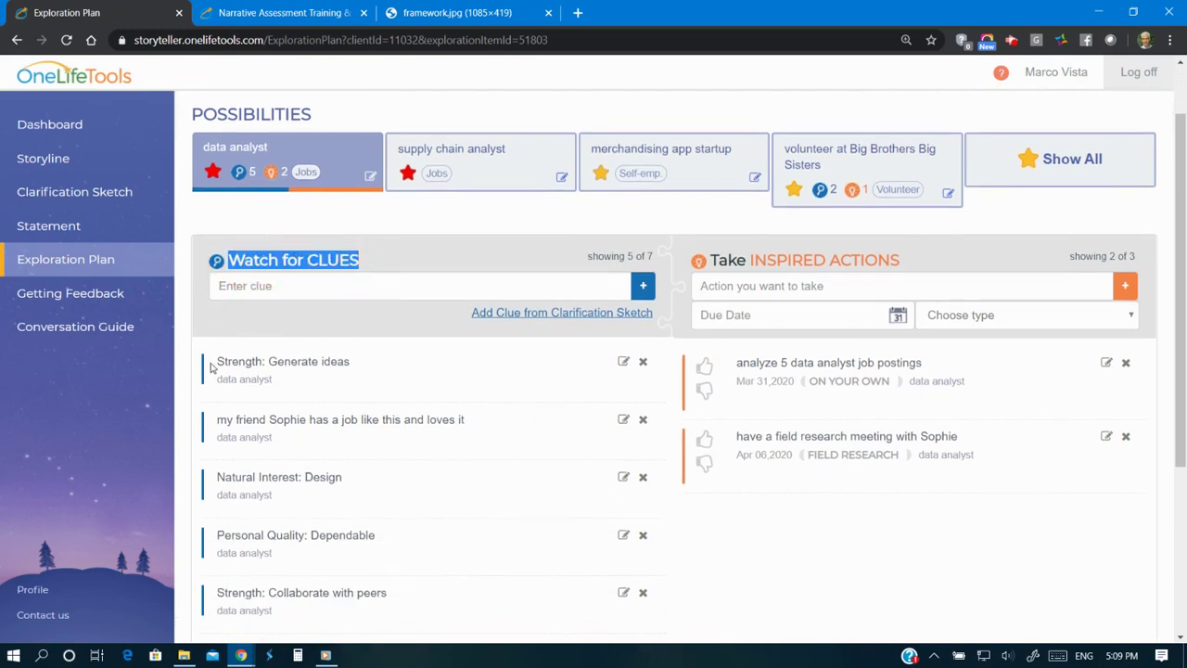
left_click_drag(220, 361, 372, 368)
left_click_drag(709, 260, 903, 267)
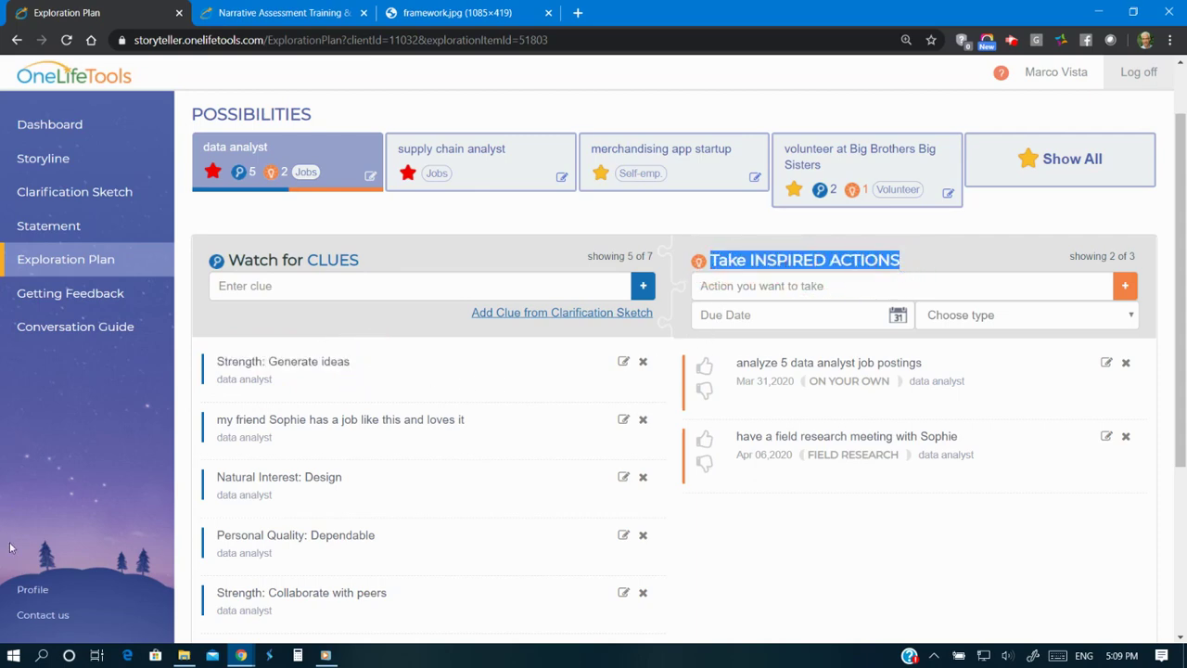
- Open the Profile and highlight the Inspired Action notifications heading
left_click(32, 590)
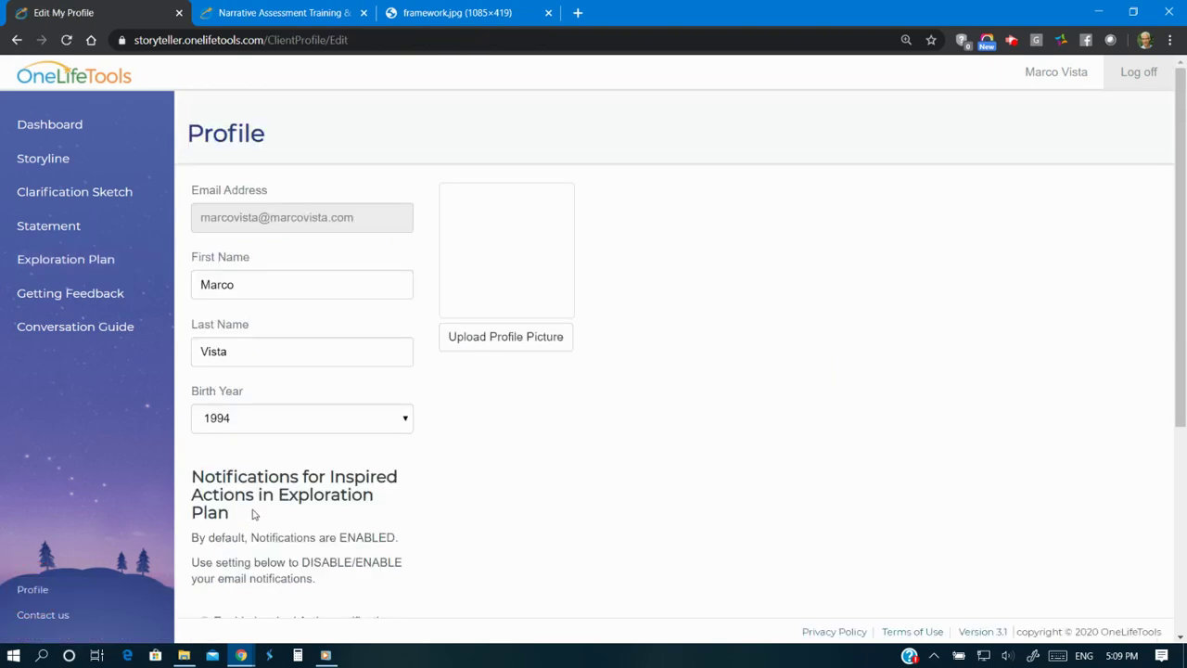
scroll(254, 513, "down", 3)
left_click_drag(193, 167, 271, 216)
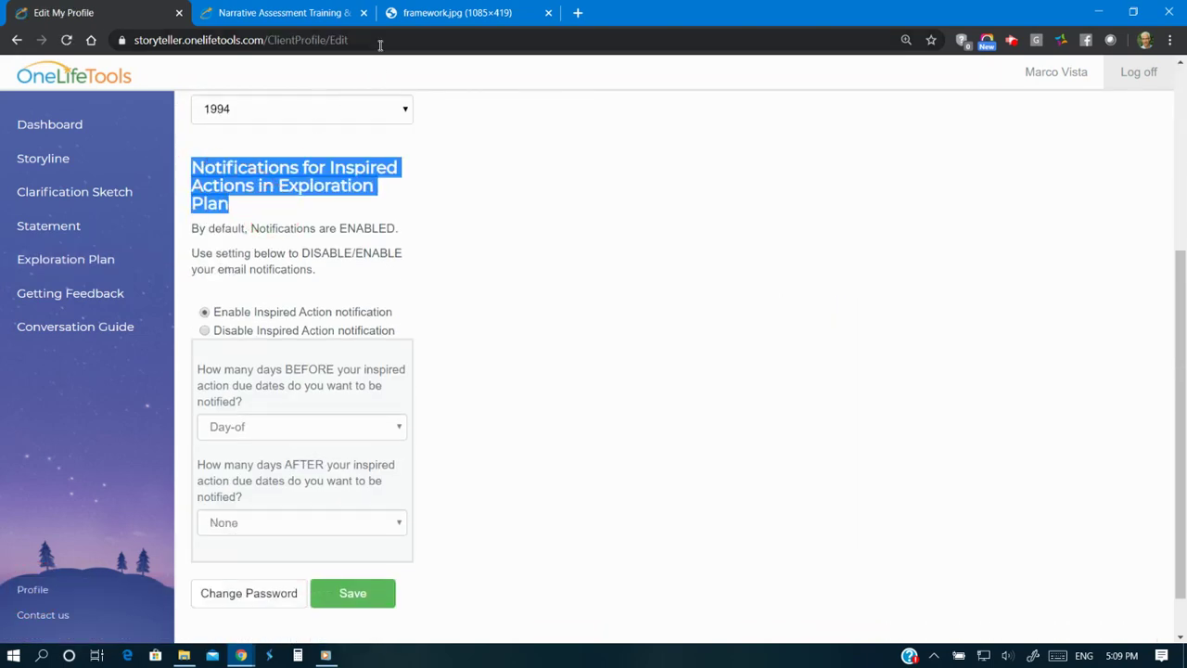
- On onelifetools.com, open the Online Storyteller page and highlight its Two Ways To Use heading
left_click(289, 16)
mouse_move(518, 117)
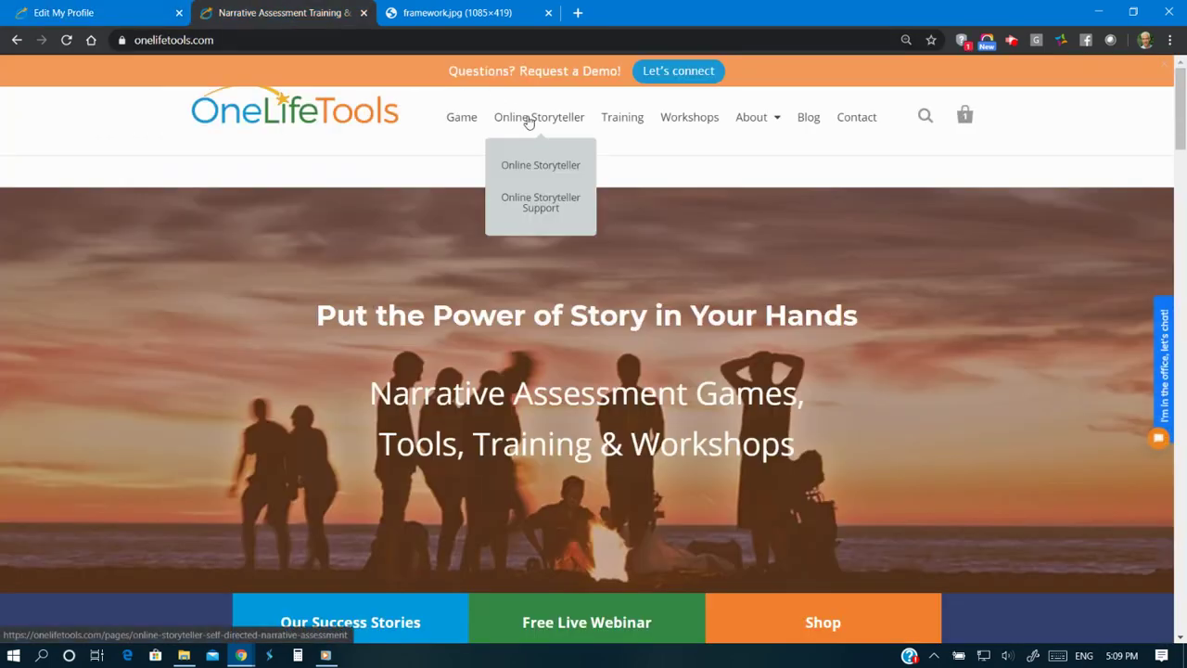
left_click(522, 167)
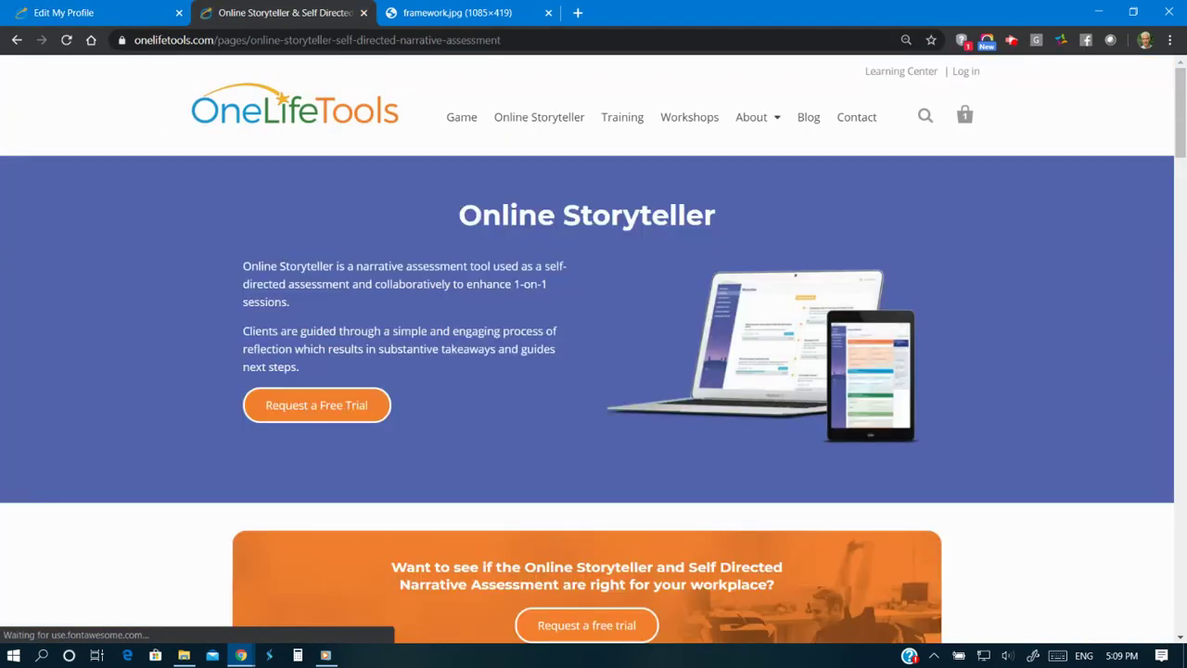
scroll(1167, 109, "down", 6)
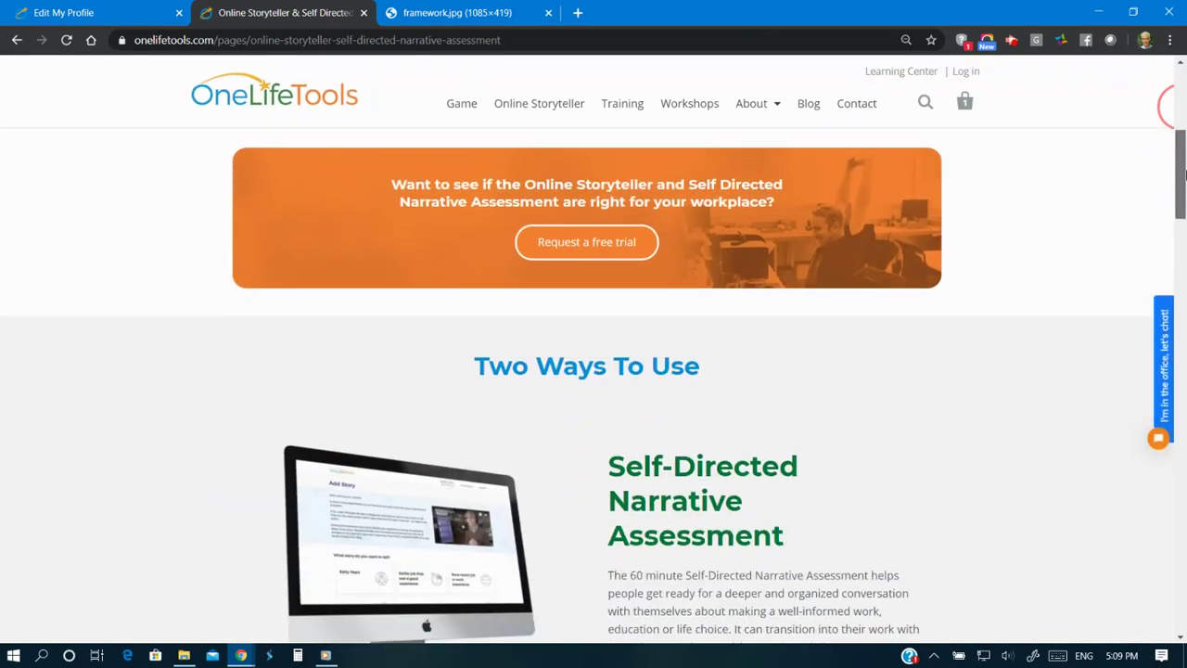
scroll(1167, 107, "down", 1)
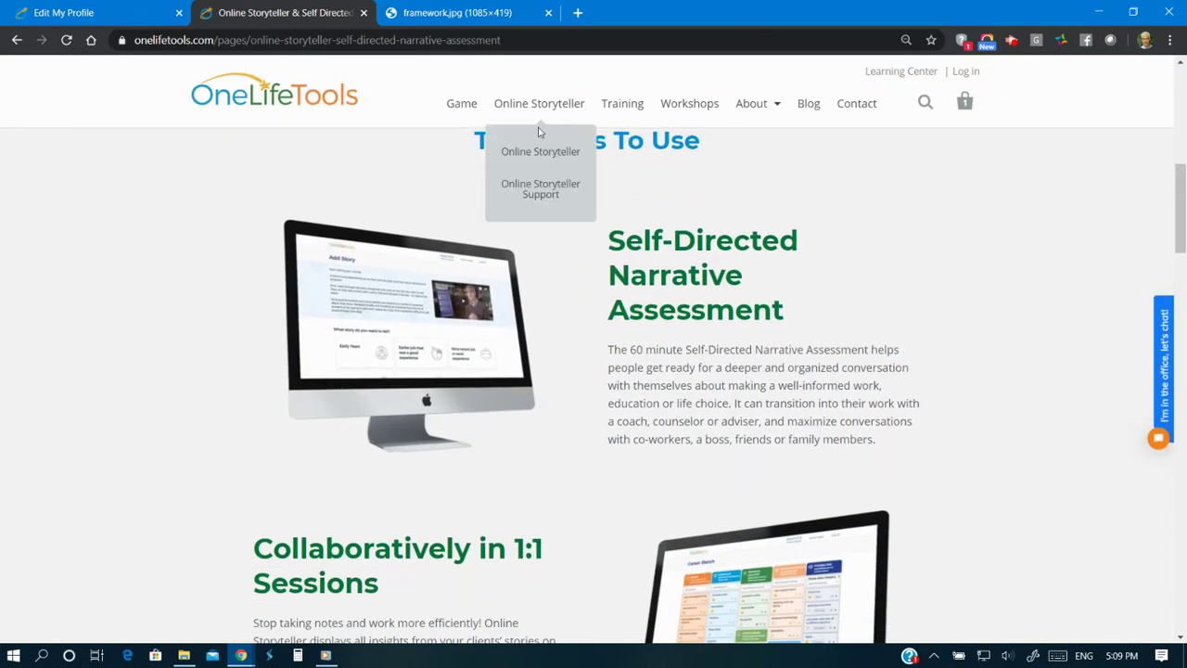
left_click_drag(464, 139, 711, 143)
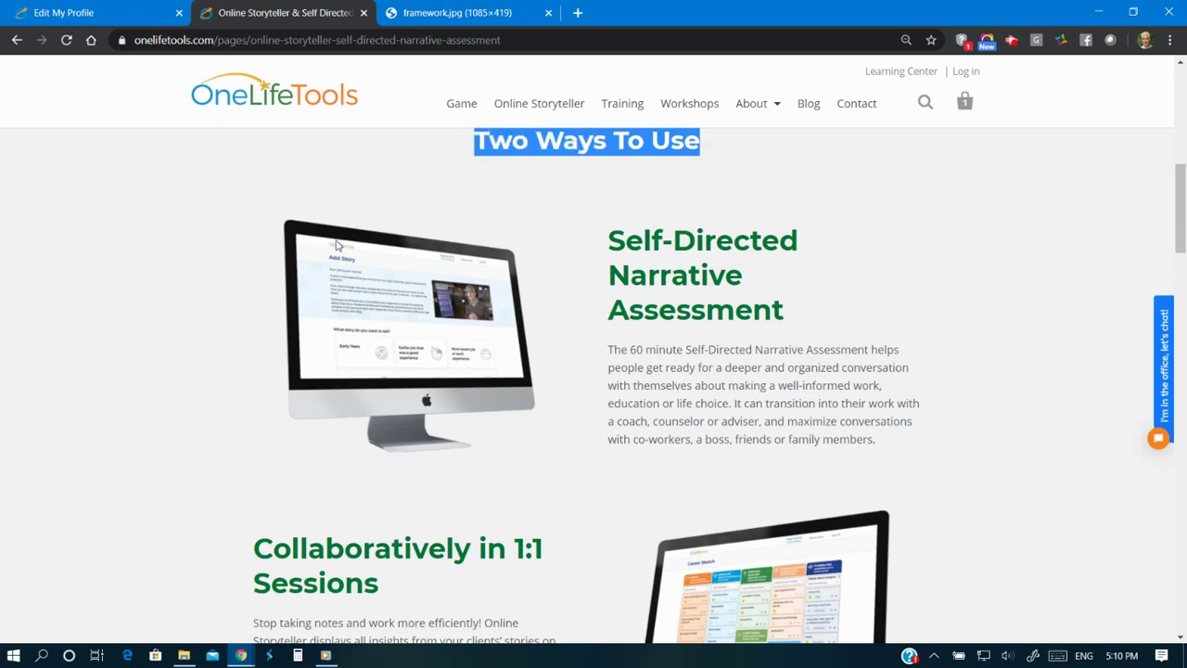
- From the Storyline, start a new YouScience story, then go to the Clarification Sketch board
left_click(85, 13)
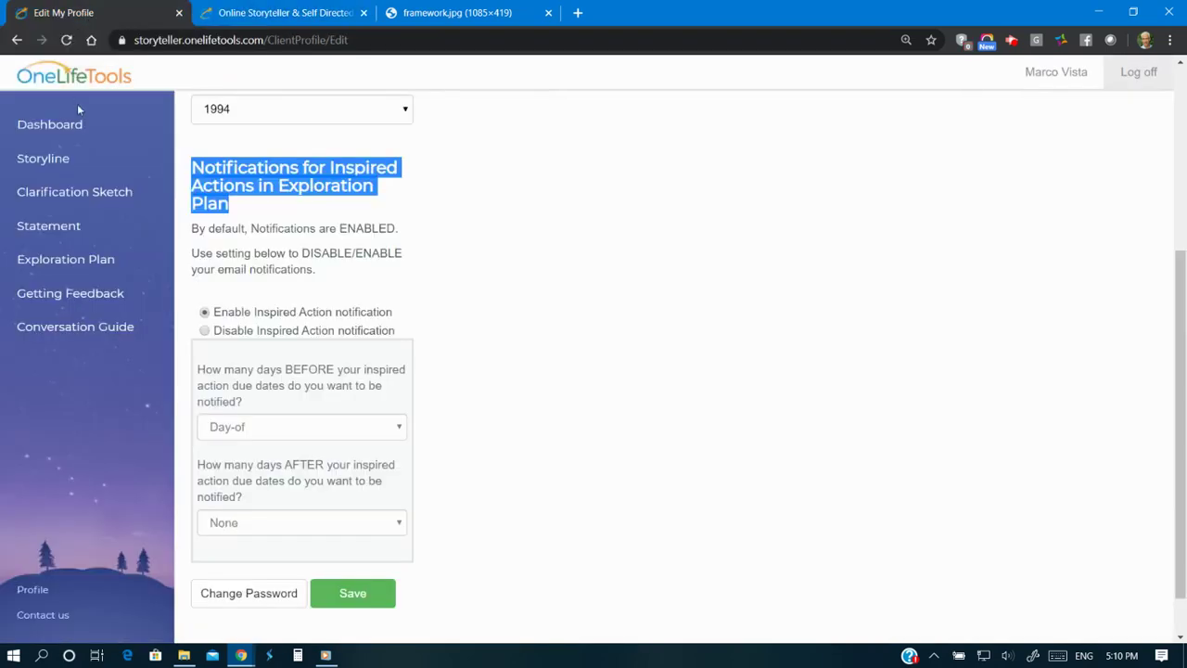
left_click(28, 162)
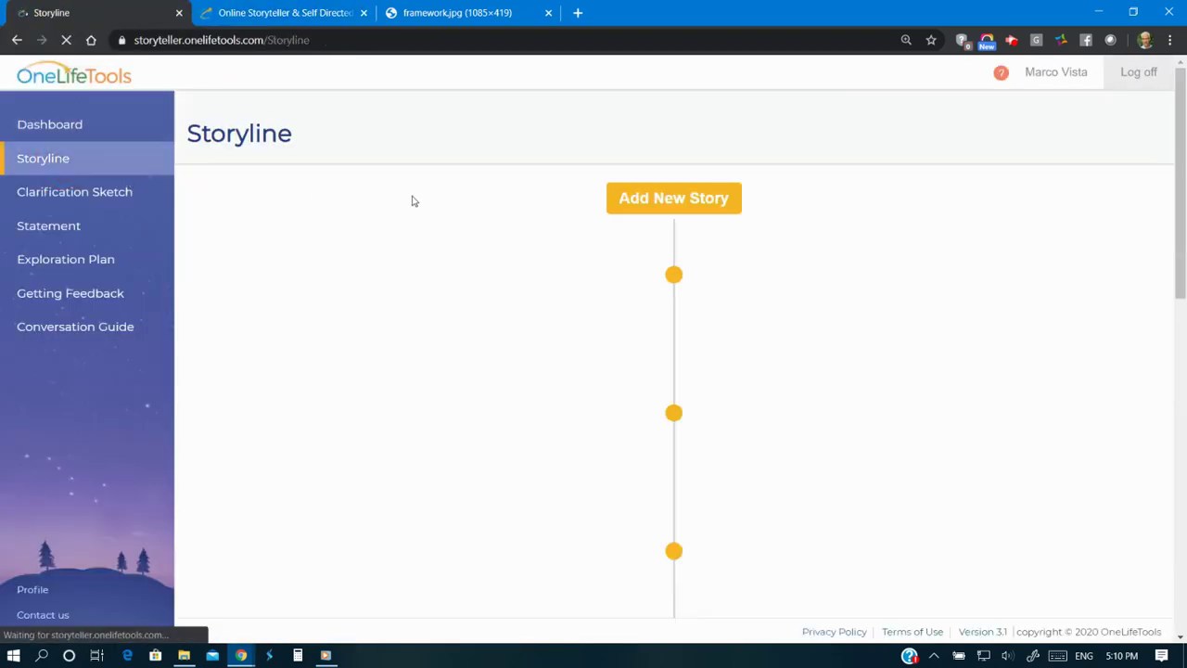
left_click(652, 204)
scroll(643, 226, "down", 3)
left_click(547, 491)
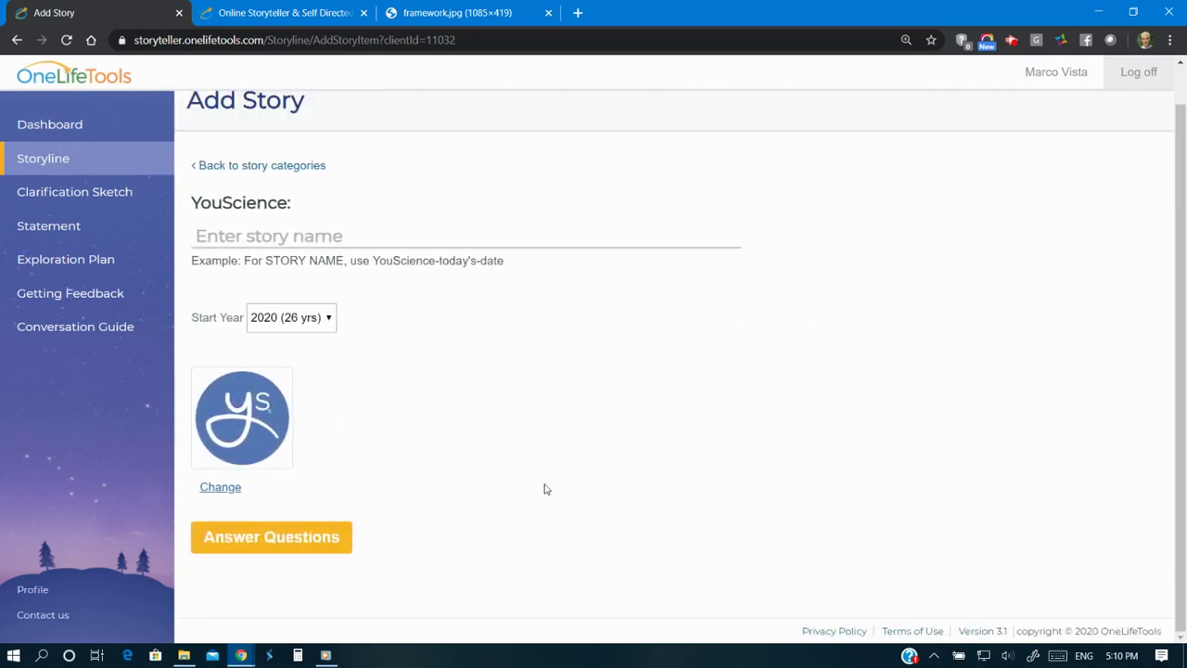
left_click(68, 196)
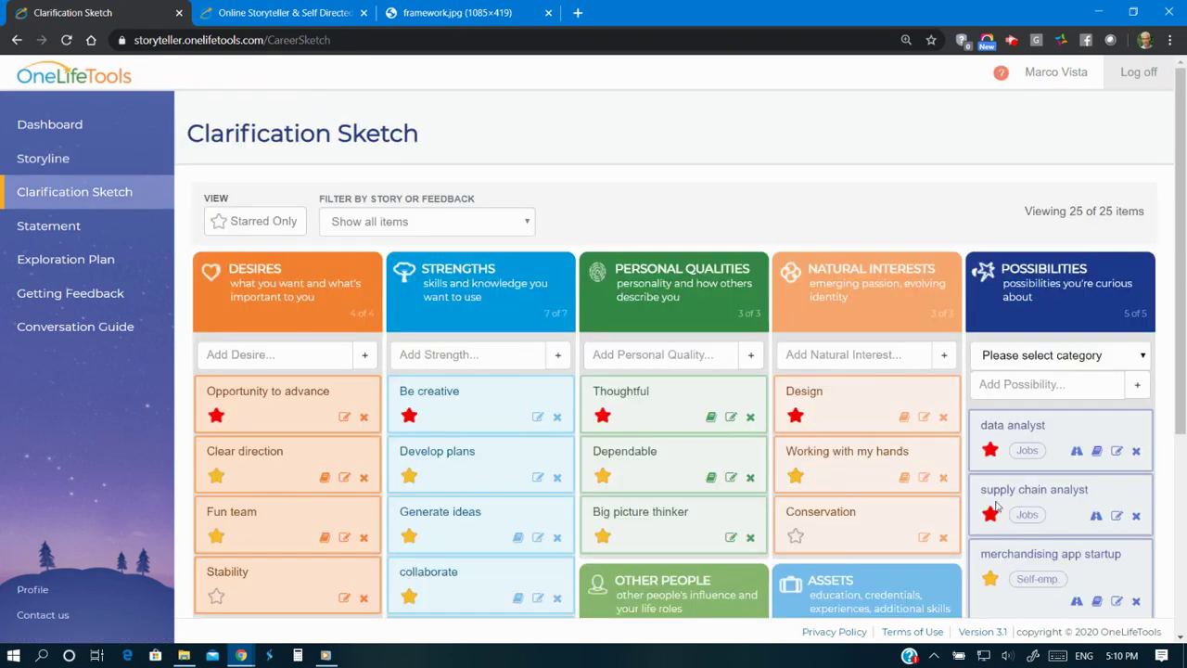
- Return to the OneLifeTools website home page and scroll down through it
left_click(282, 14)
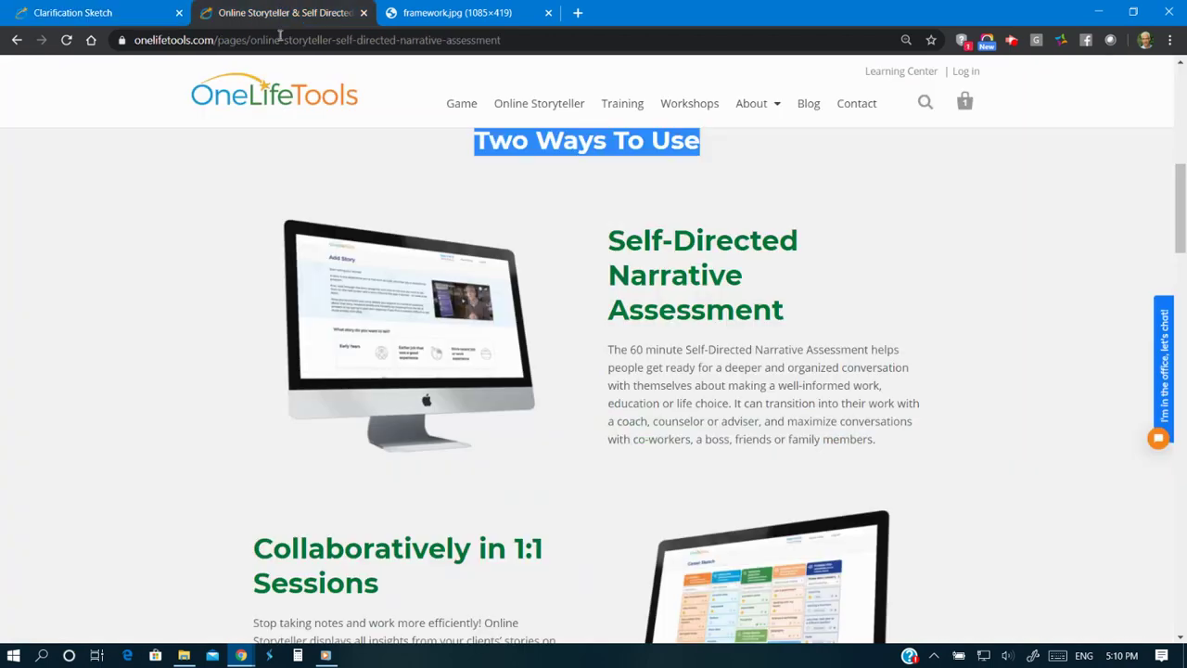
left_click(262, 102)
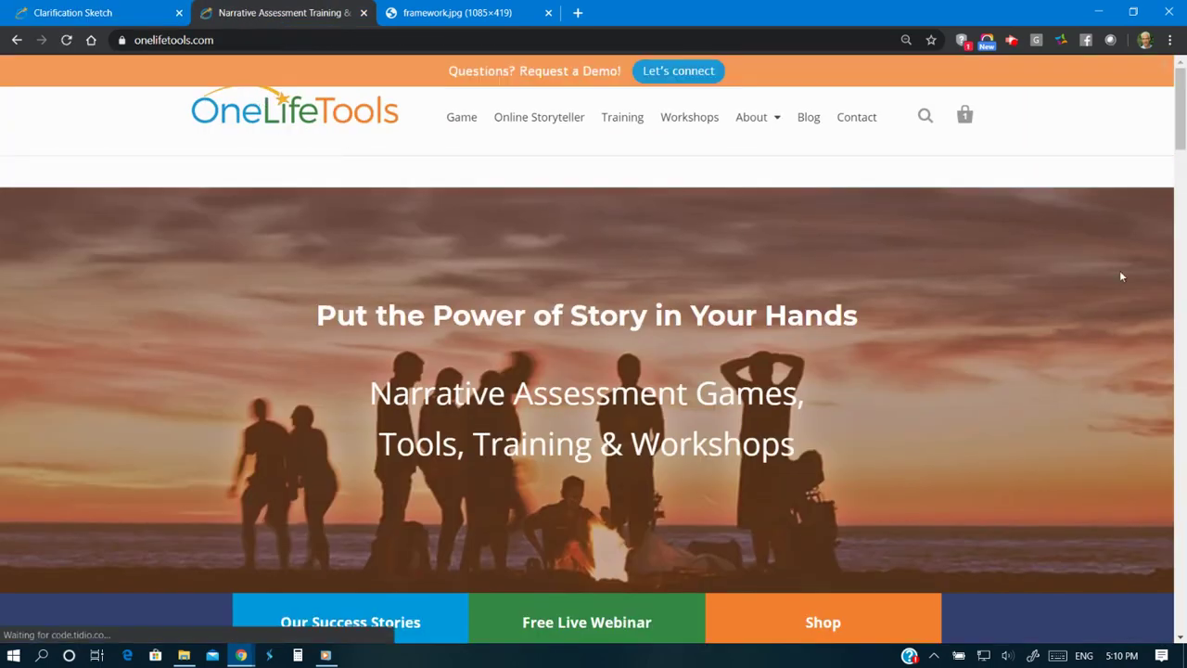
left_click_drag(1181, 102, 1184, 119)
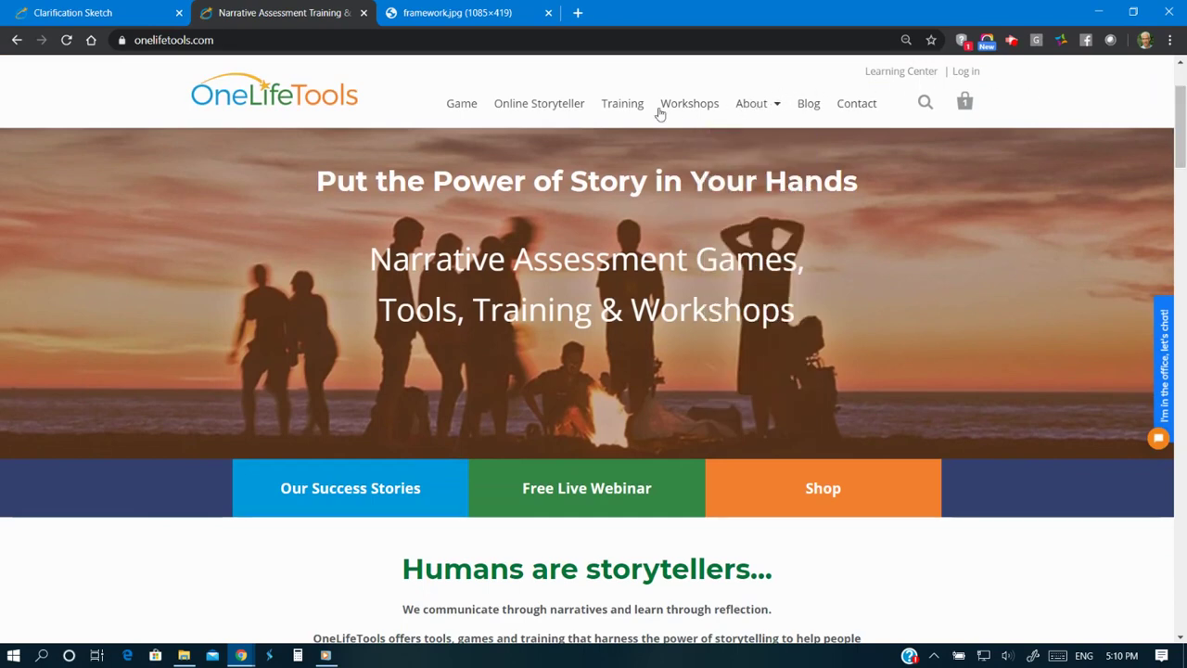
scroll(461, 105, "down", 1)
- View the Who You Are Matters game page, then browse the Evidence & Articles page
left_click(461, 104)
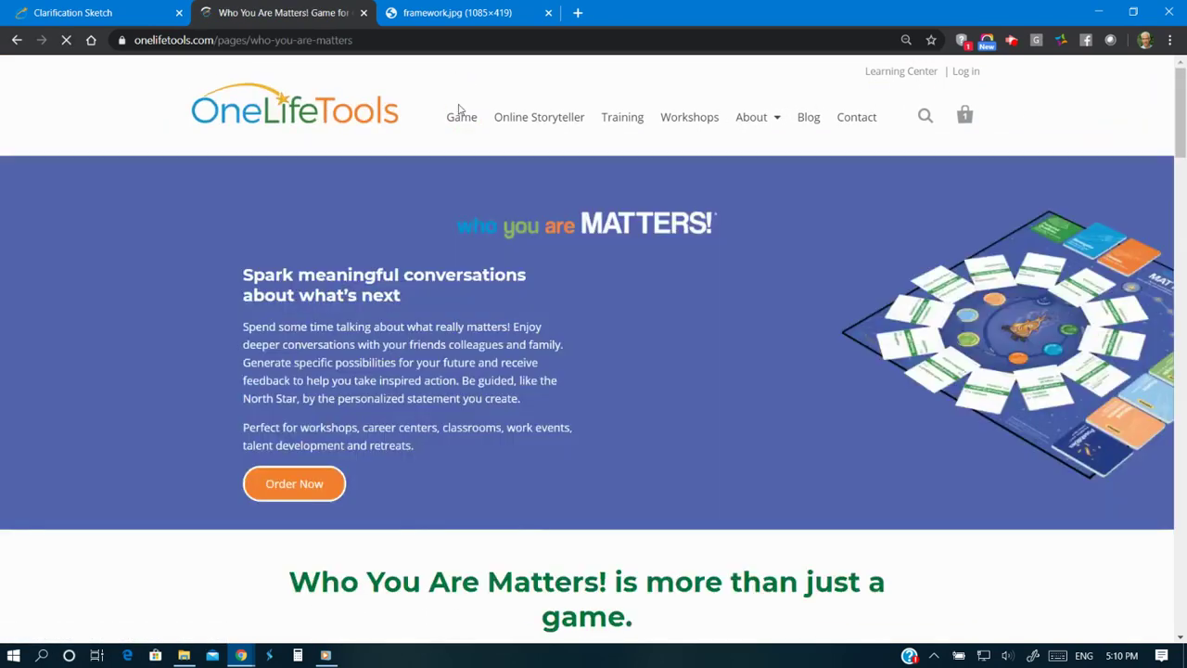
mouse_move(769, 112)
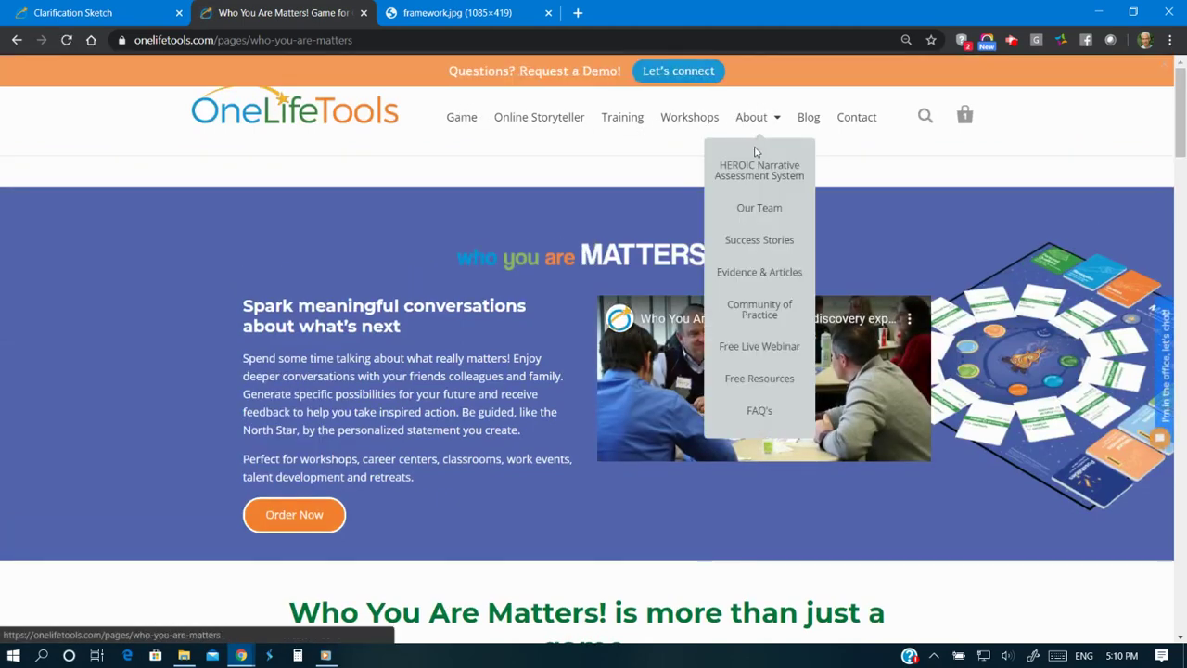
left_click(743, 279)
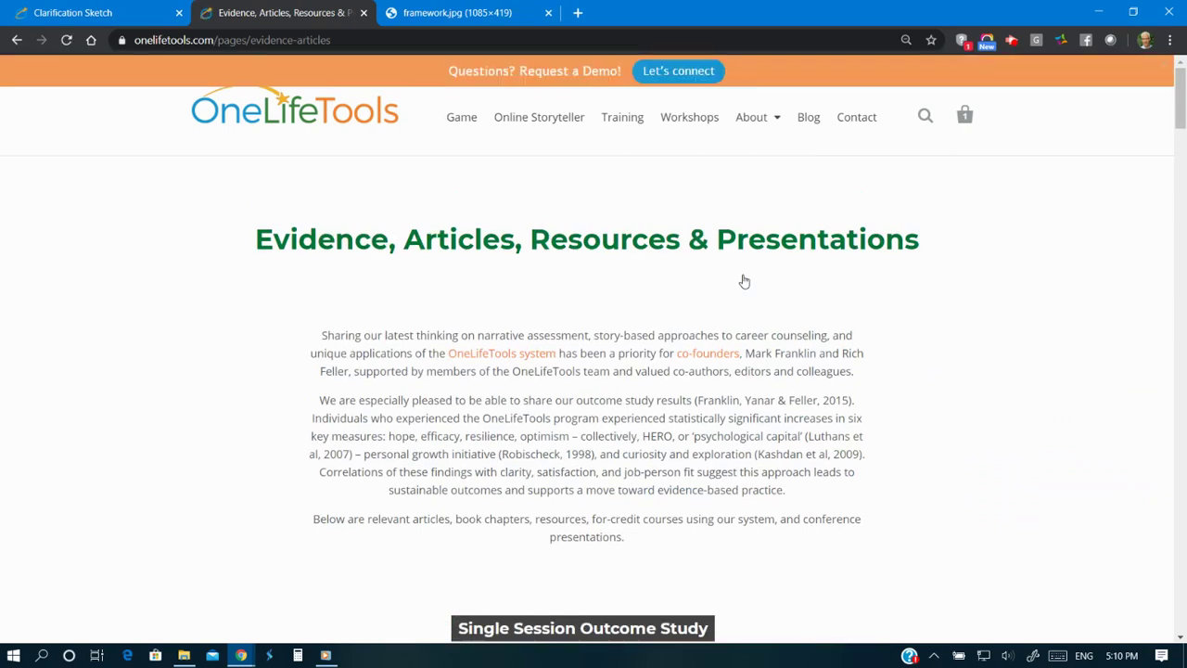
left_click_drag(1180, 97, 1180, 145)
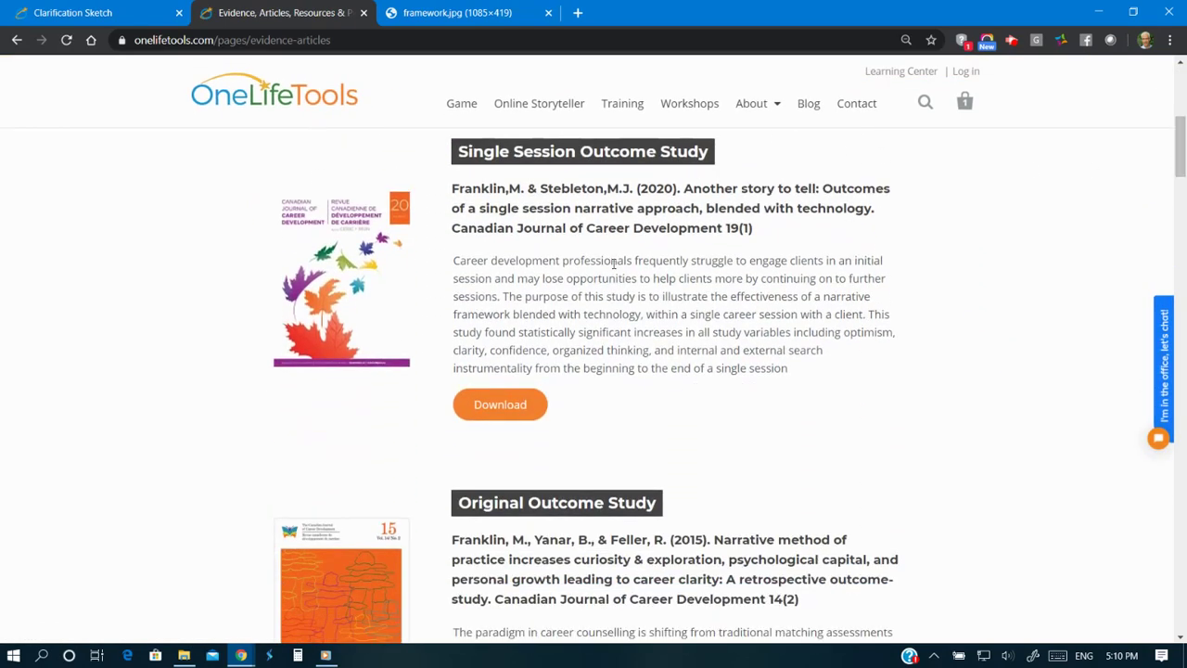
scroll(613, 265, "down", 3)
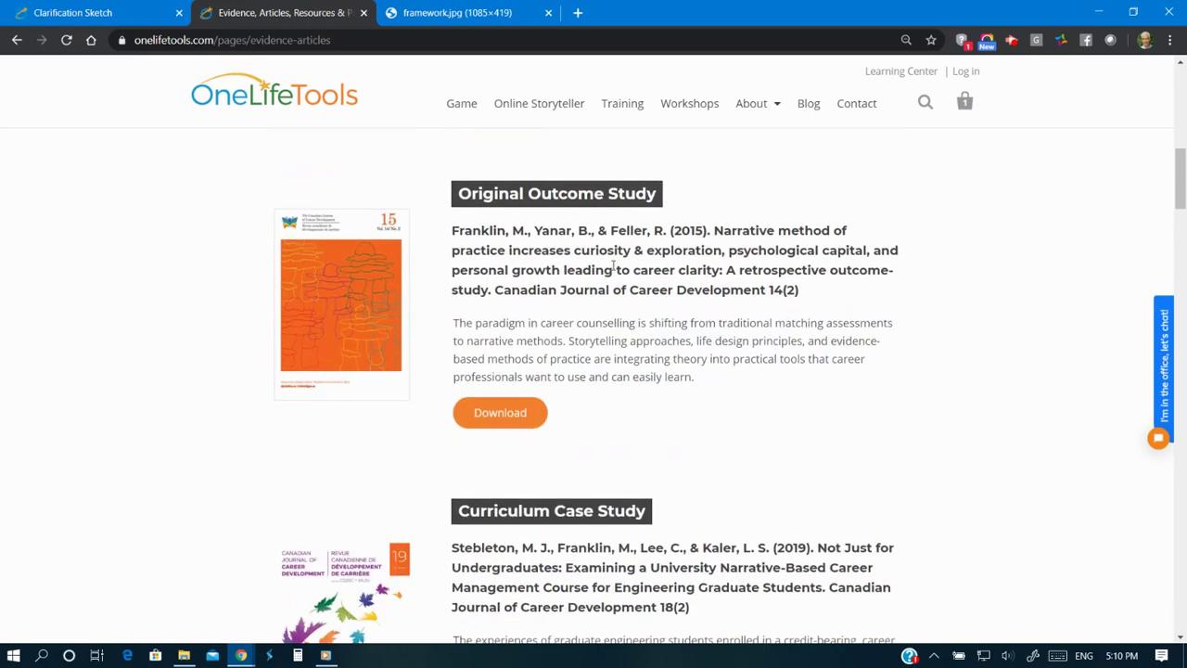
scroll(613, 265, "down", 5)
scroll(613, 265, "down", 2)
- Go to the Online Storyteller product page and open its Request a Free Trial form
mouse_move(534, 105)
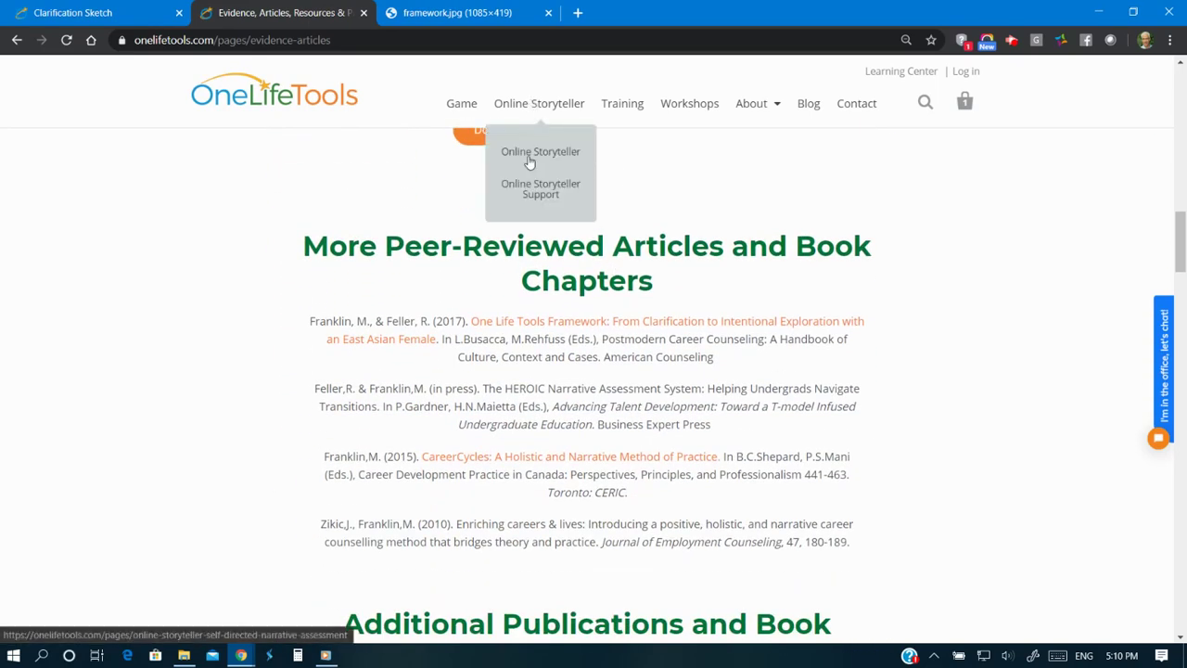
left_click(524, 156)
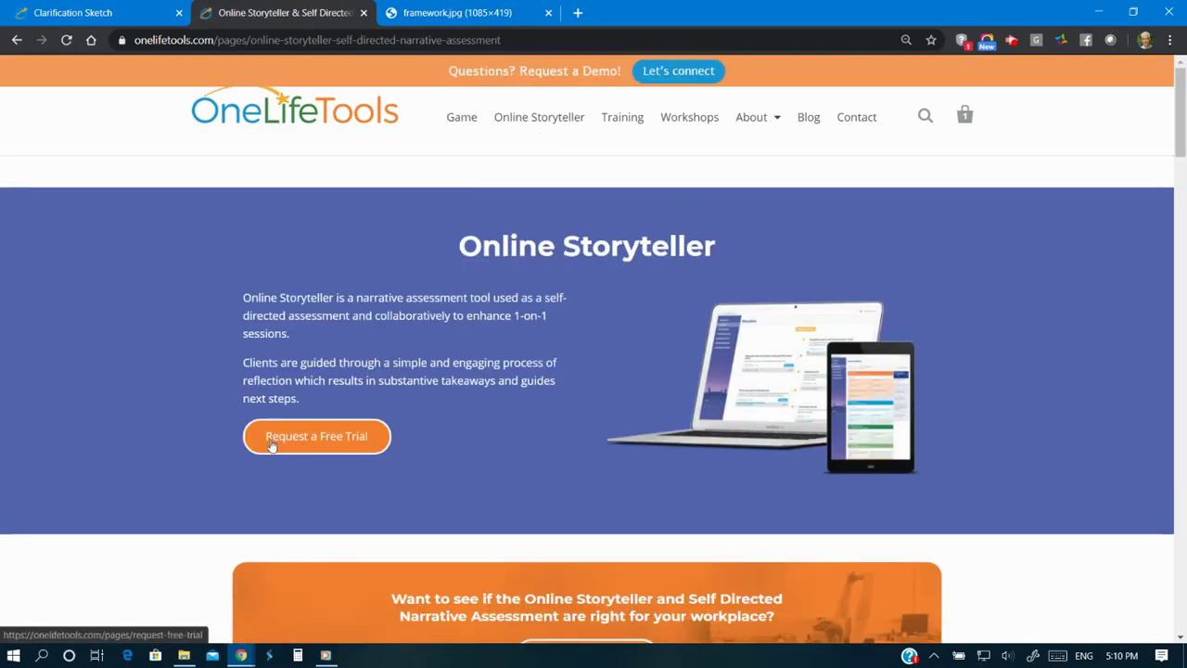
left_click(260, 441)
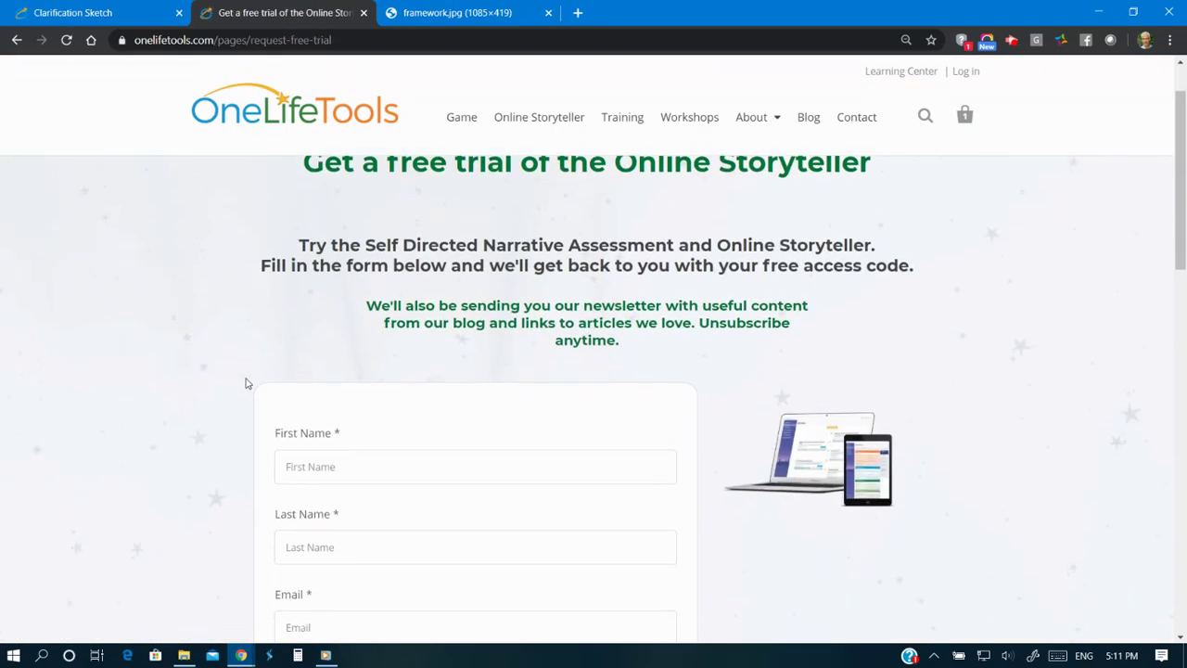